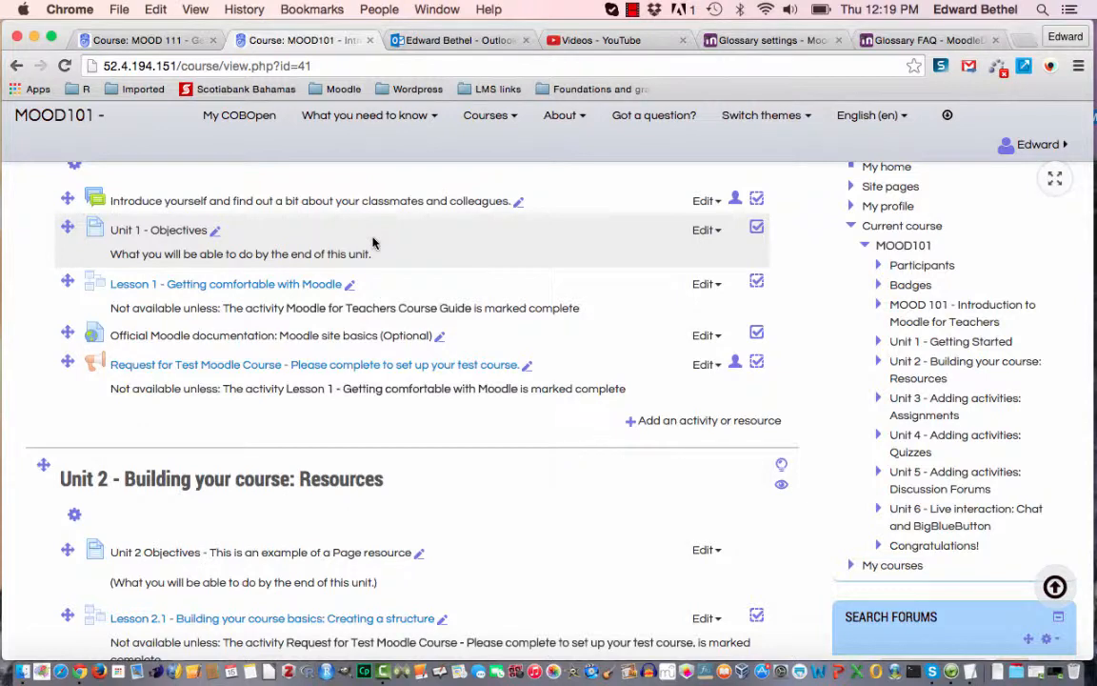
Preview Lesson 1 - Getting comfortable with Moodle, going through its content pages up to the test question on LMS versus VLE.
scroll(373, 243, "down", 1)
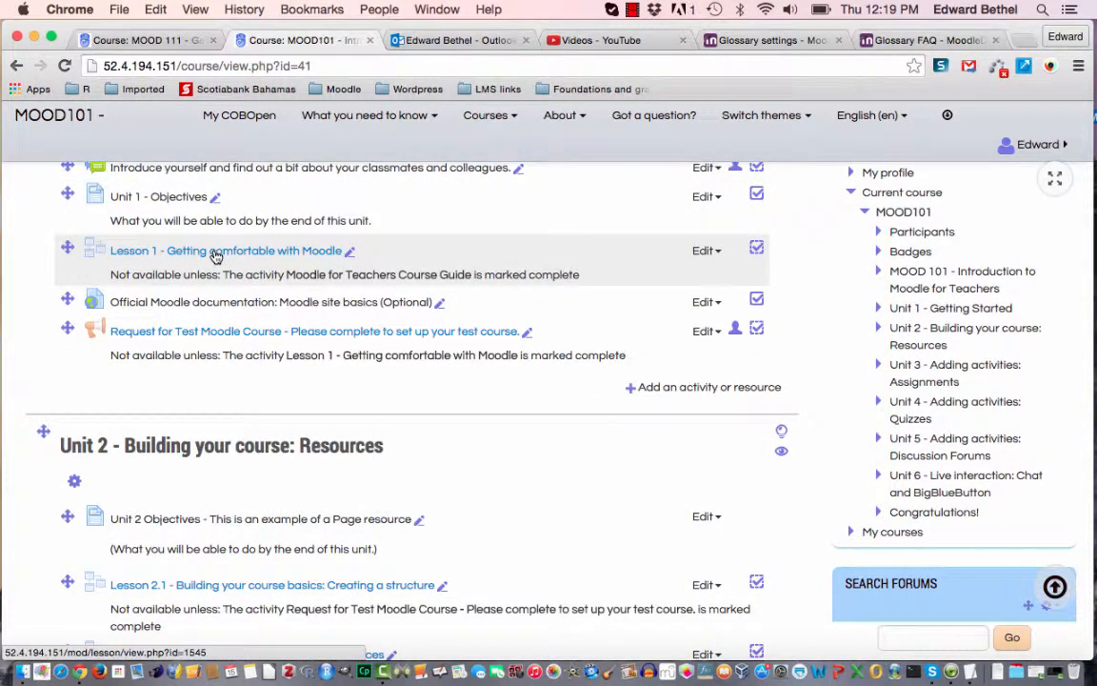
left_click(215, 251)
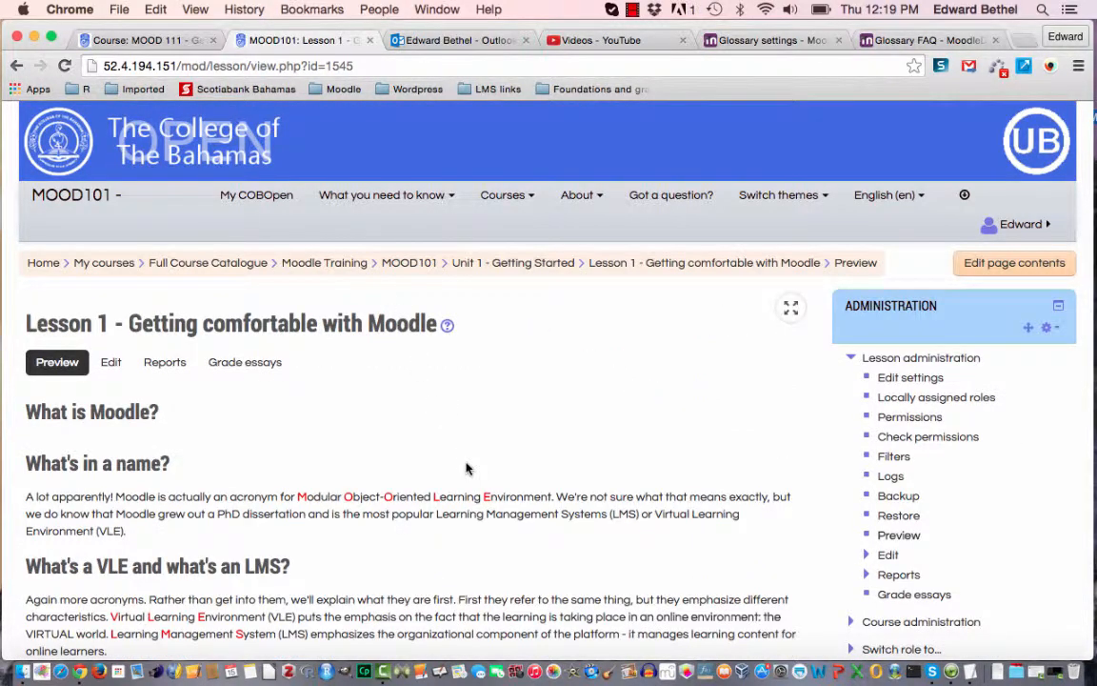
scroll(466, 468, "down", 2)
scroll(466, 468, "down", 3)
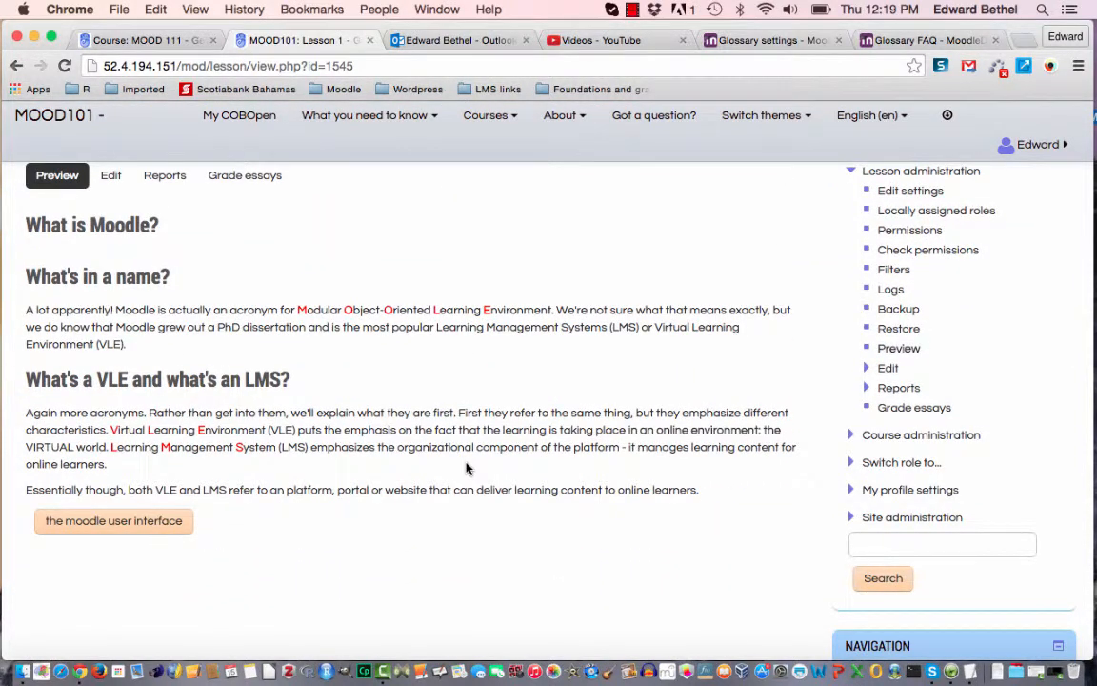
scroll(467, 467, "up", 1)
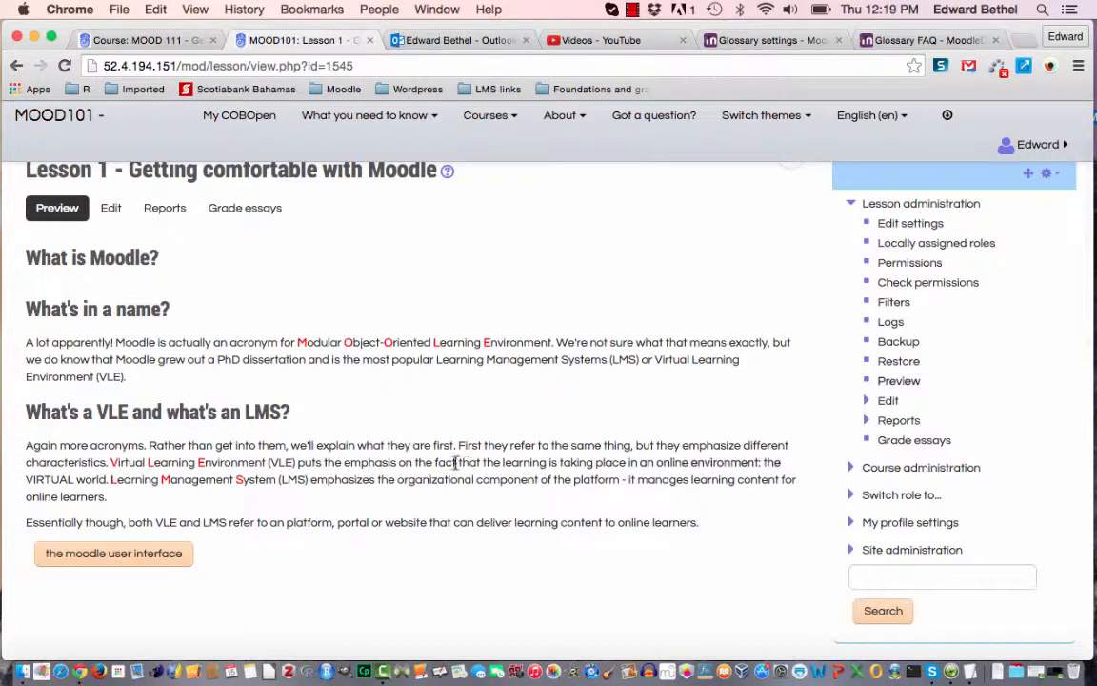
left_click(130, 561)
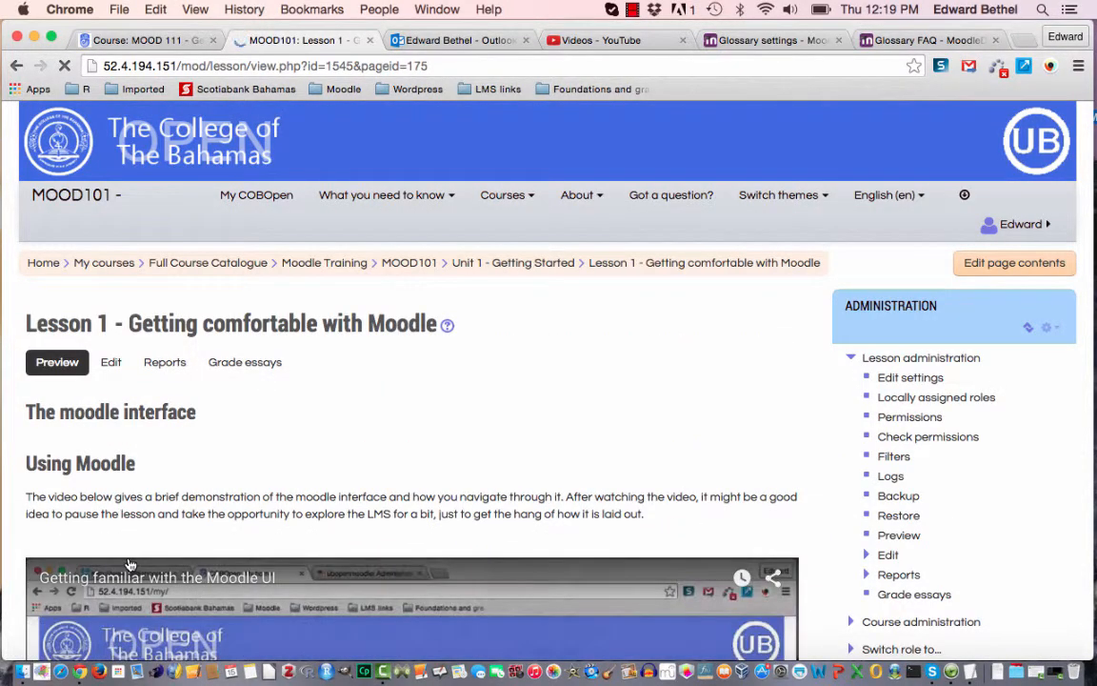
scroll(131, 562, "down", 10)
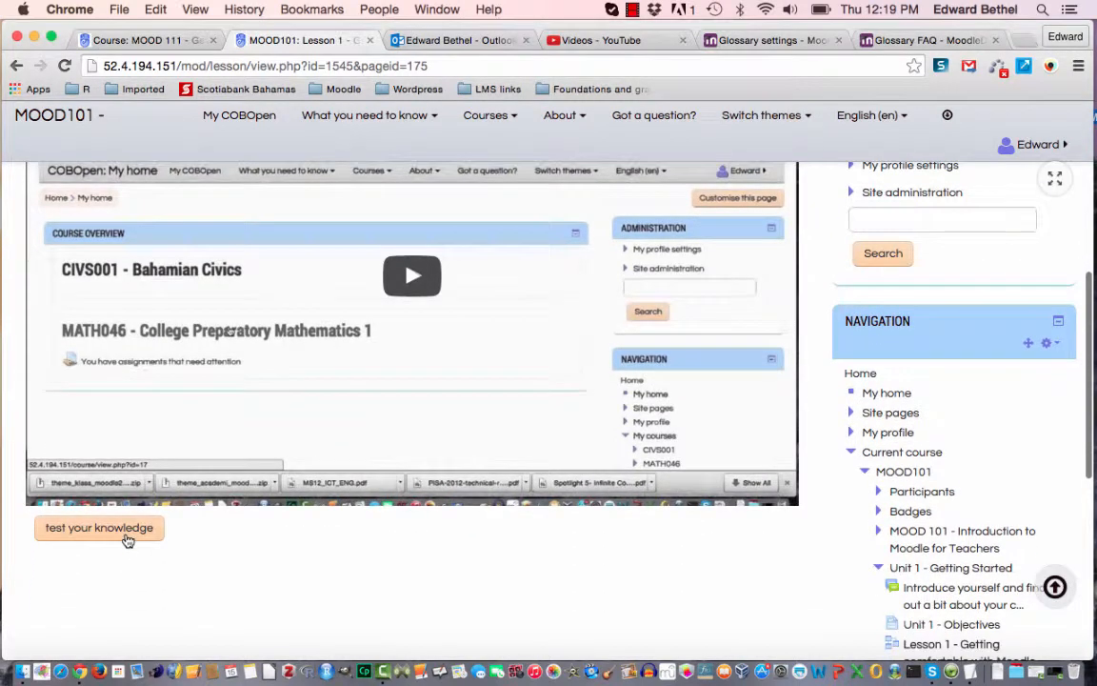
left_click(128, 539)
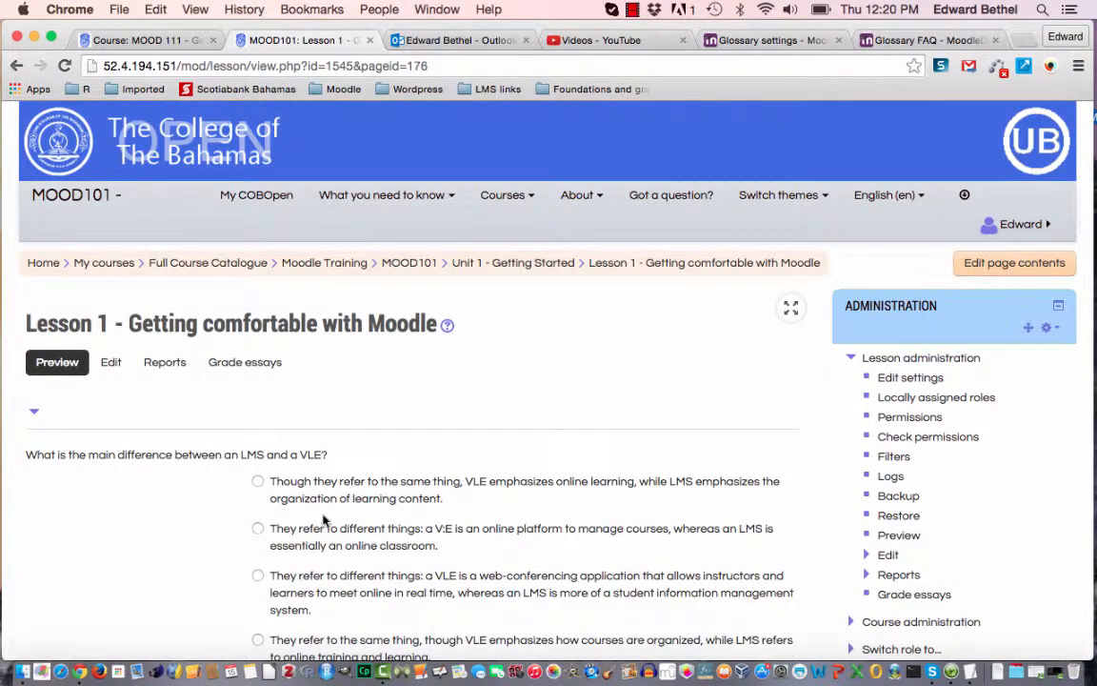
scroll(322, 520, "down", 4)
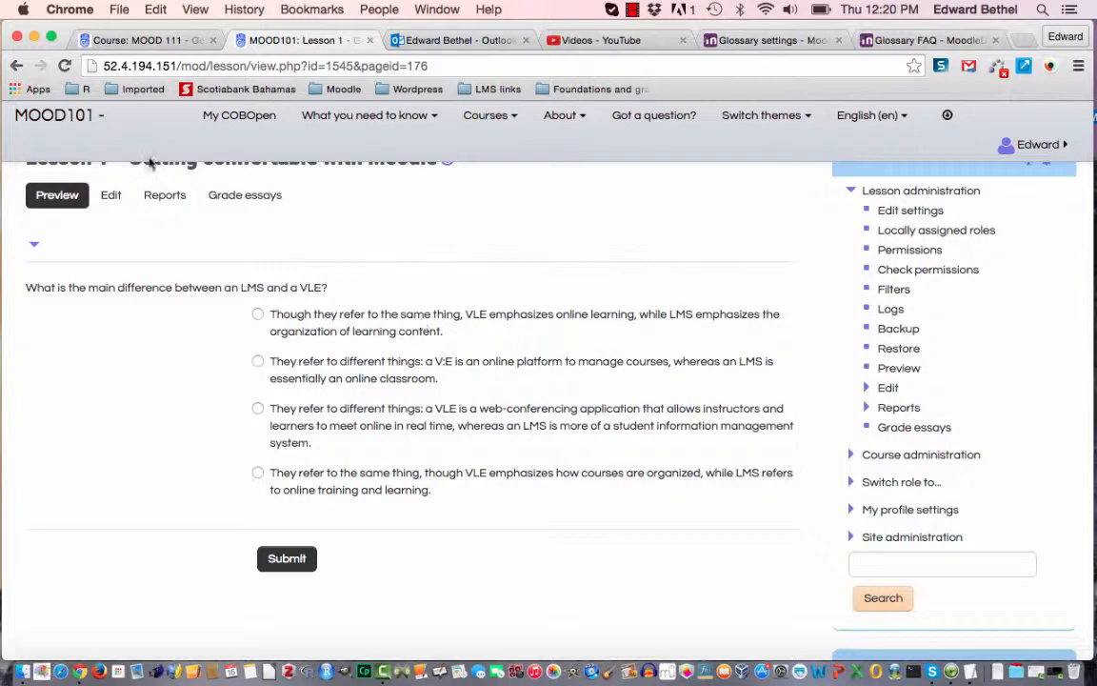
Switch to the MOOD 111 course and add a new Lesson activity to Unit 3 - Delivering Content: Lessons.
left_click(148, 41)
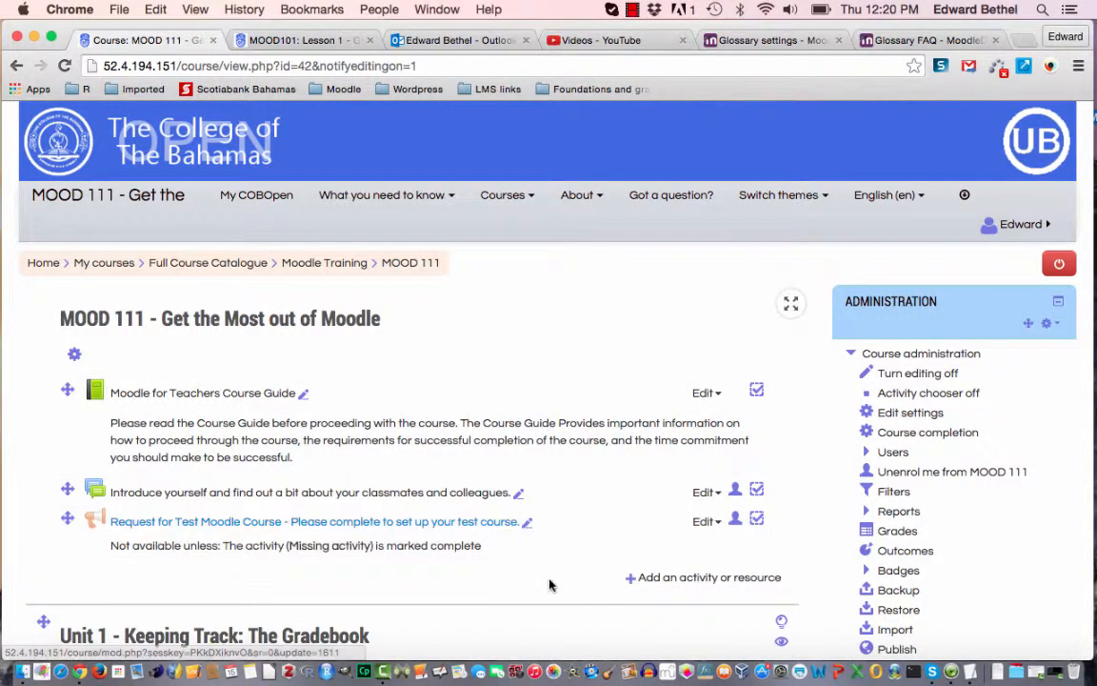
scroll(549, 585, "down", 10)
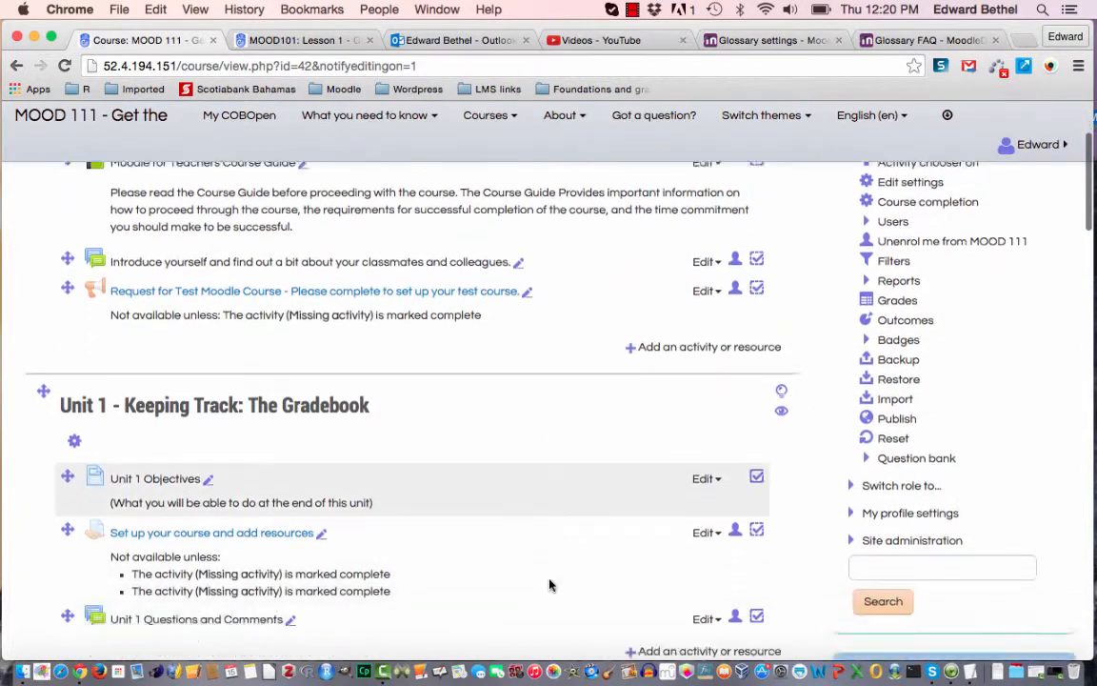
scroll(549, 585, "down", 10)
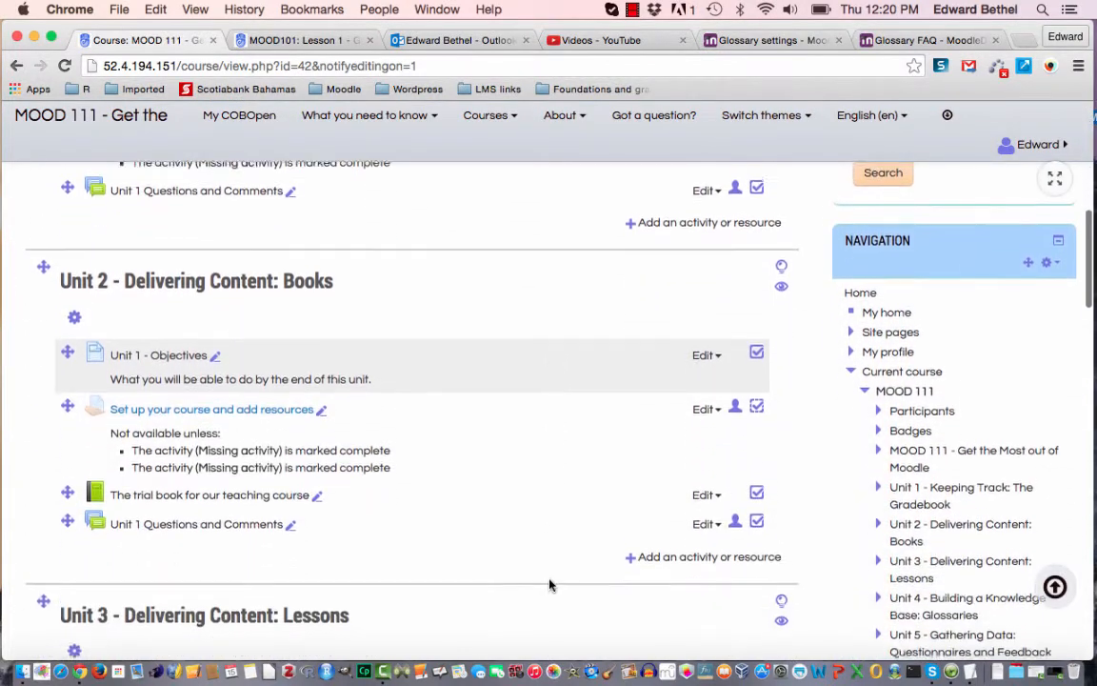
scroll(549, 585, "down", 1)
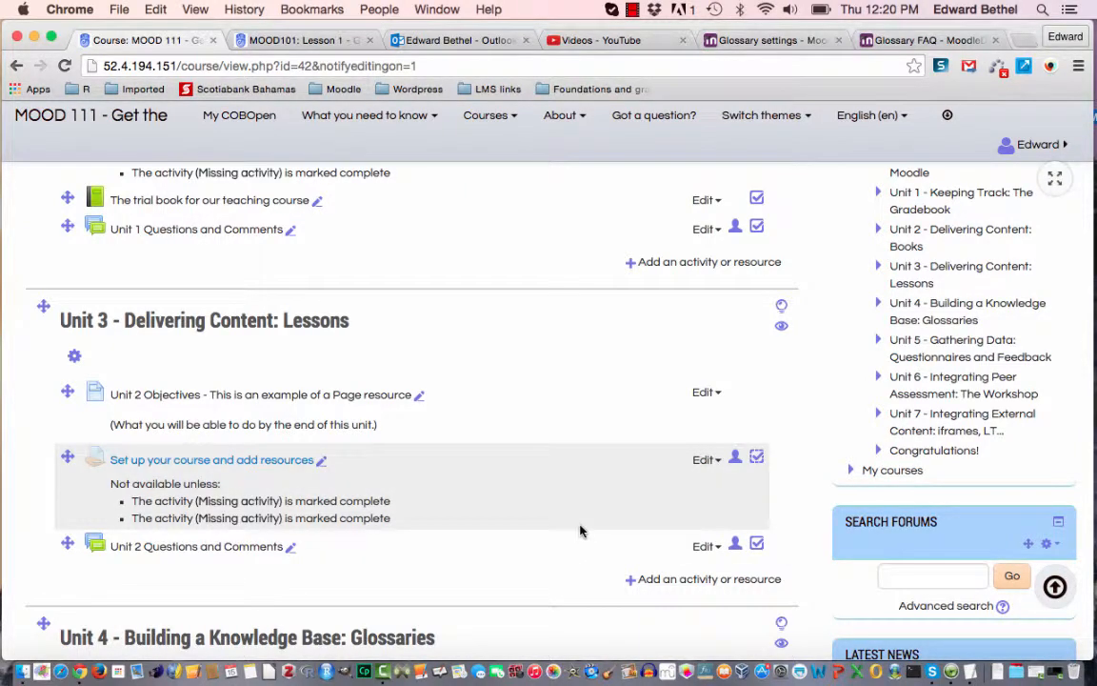
scroll(580, 531, "up", 15)
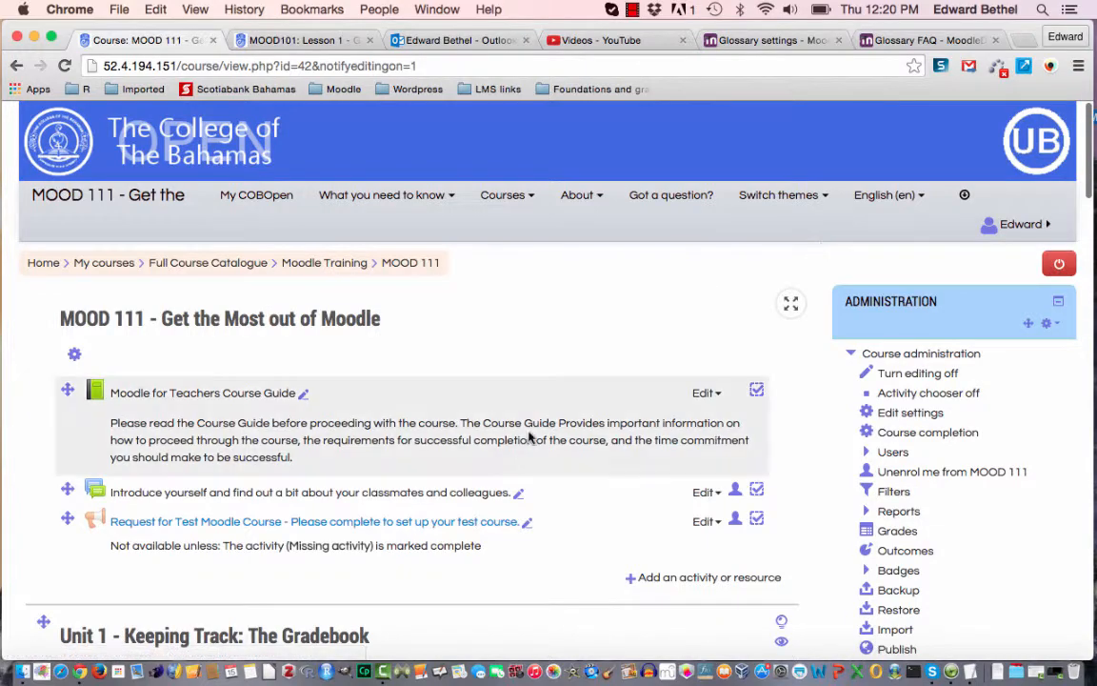
scroll(511, 470, "down", 10)
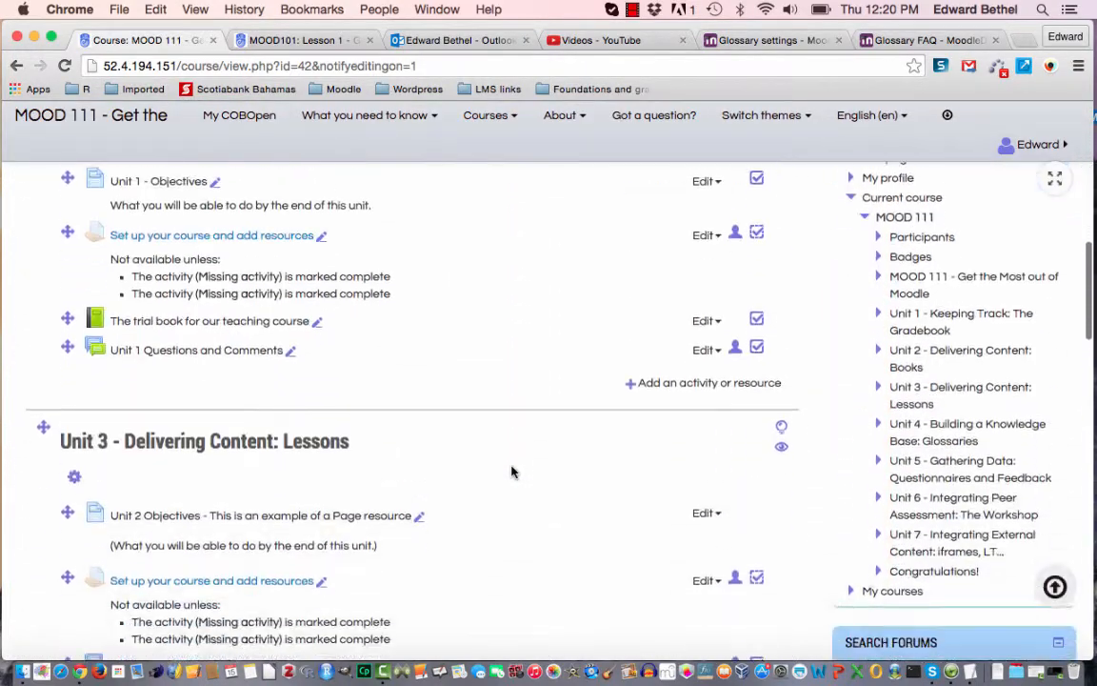
scroll(511, 471, "down", 2)
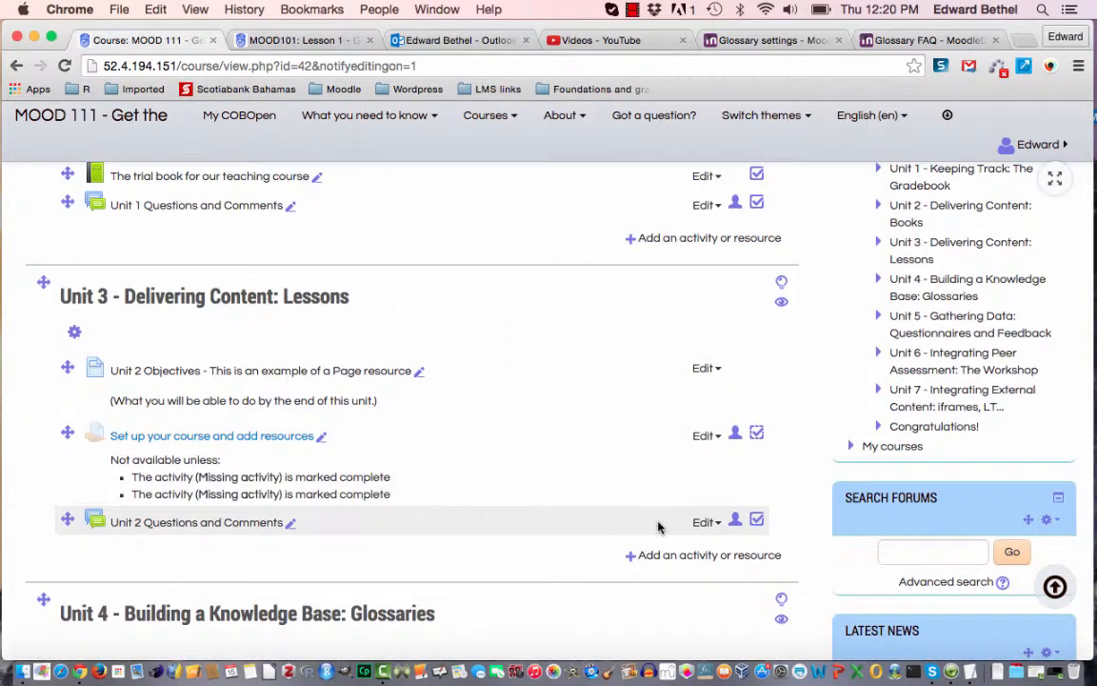
left_click(659, 556)
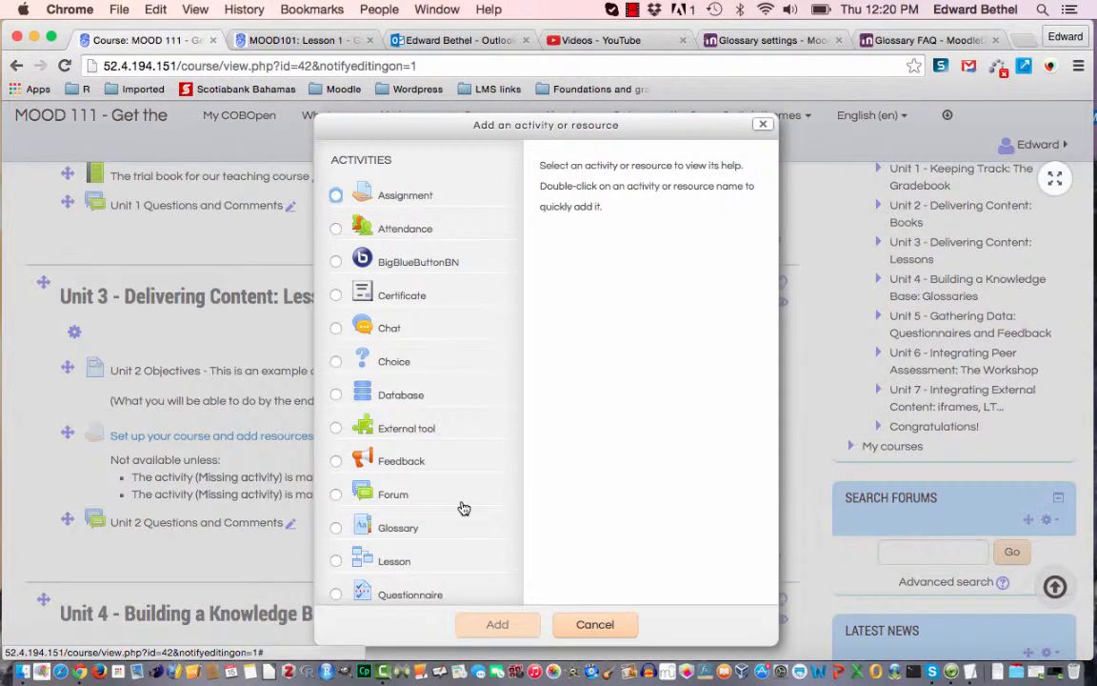
scroll(464, 508, "down", 3)
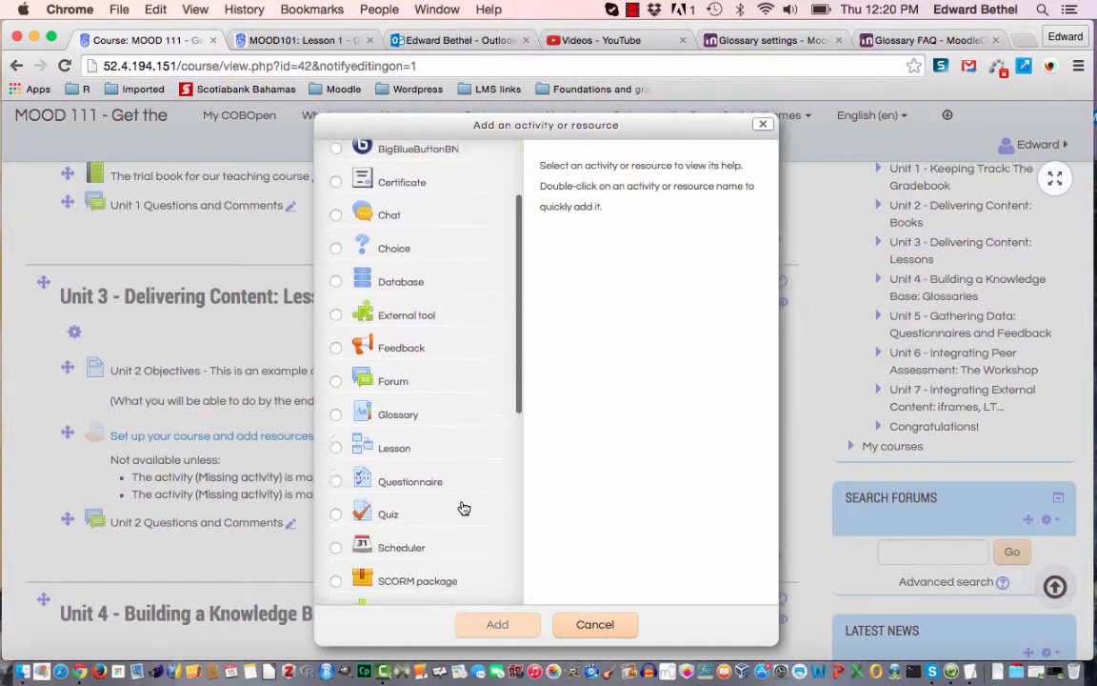
left_click(338, 443)
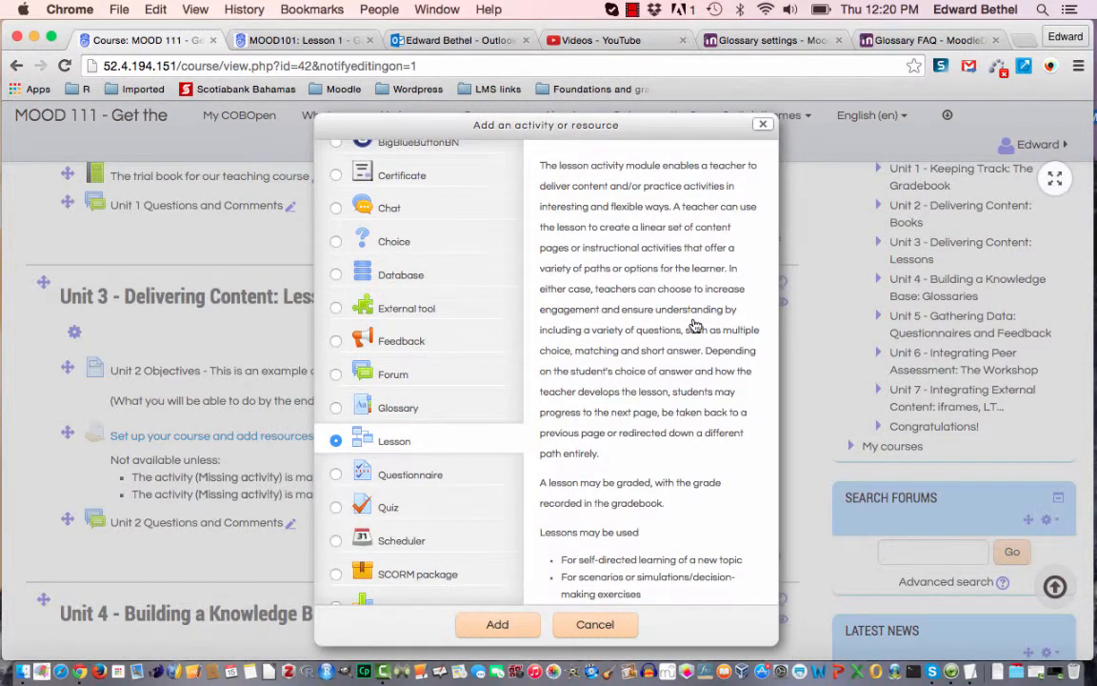
scroll(696, 327, "down", 3)
scroll(696, 326, "up", 3)
scroll(696, 327, "down", 3)
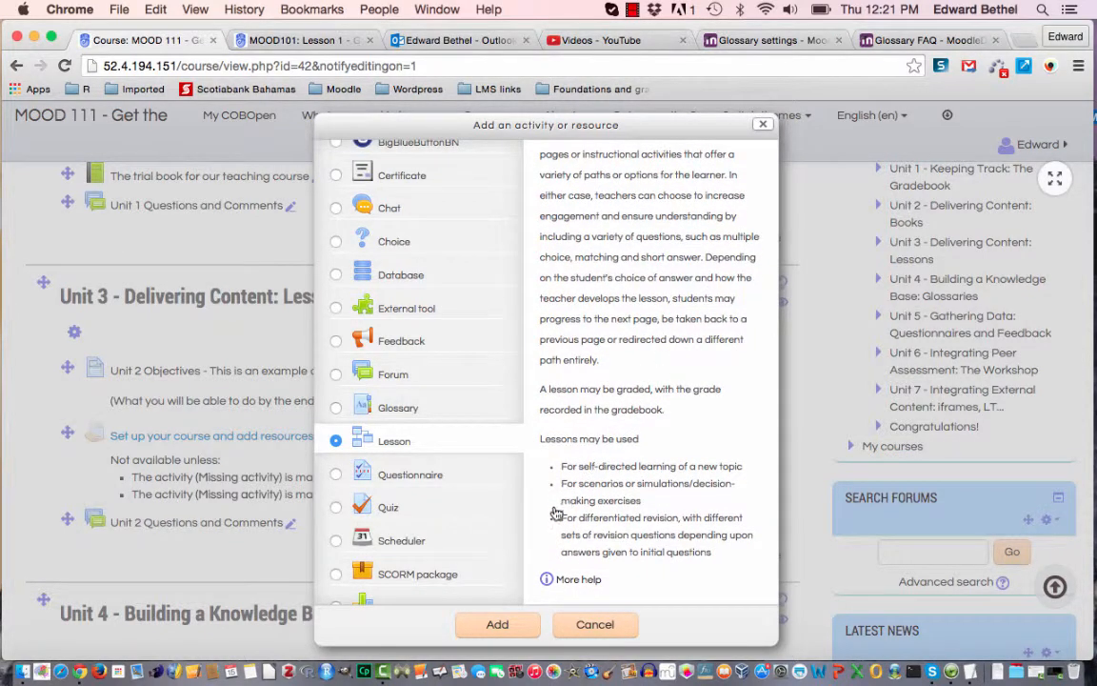
left_click(500, 624)
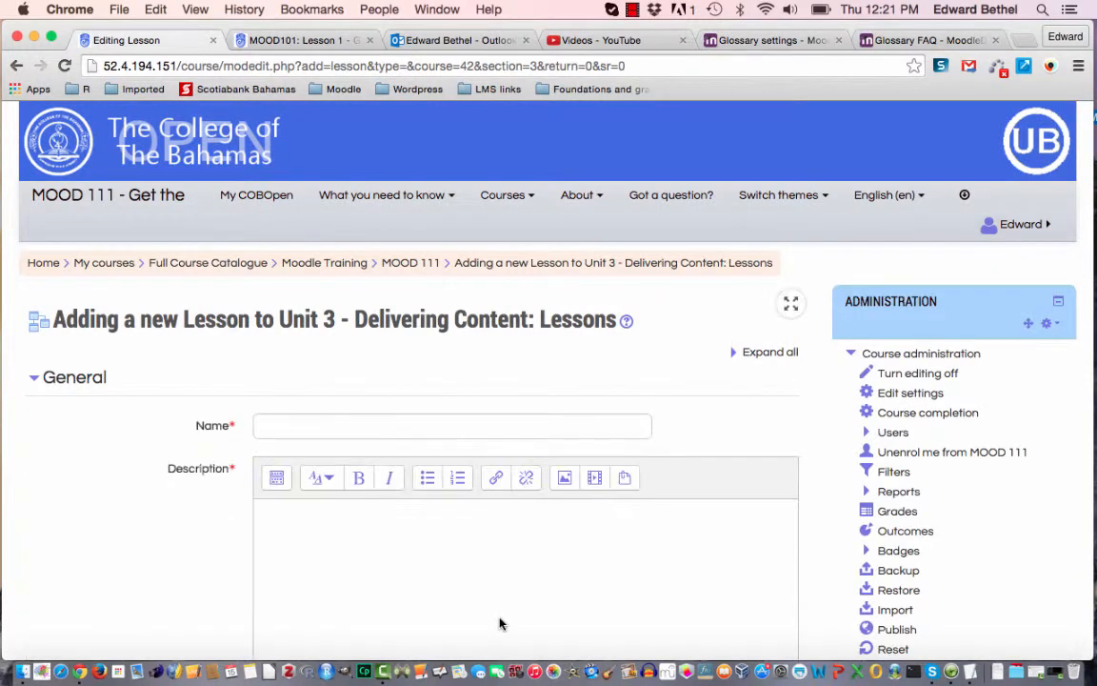
Name the lesson "Trial Lesson", describe it as "Trial lesson for Moodle course", and display the description on the course page.
left_click(450, 423)
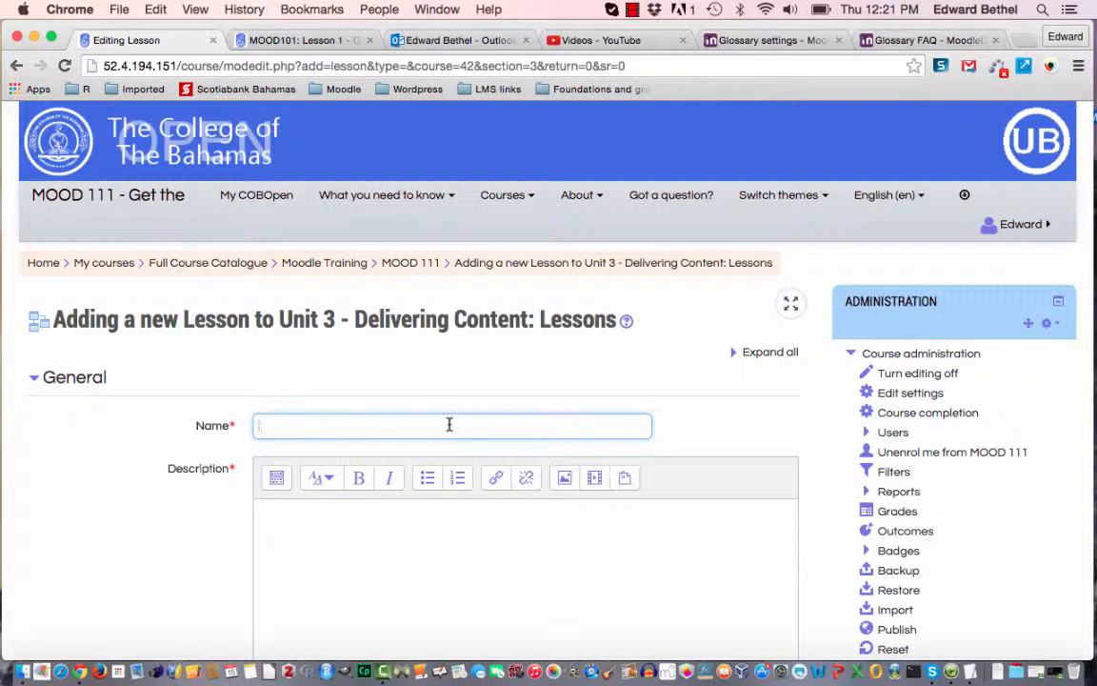
type("Iria")
key("BackSpace")
key("BackSpace")
key("BackSpace")
key("BackSpace")
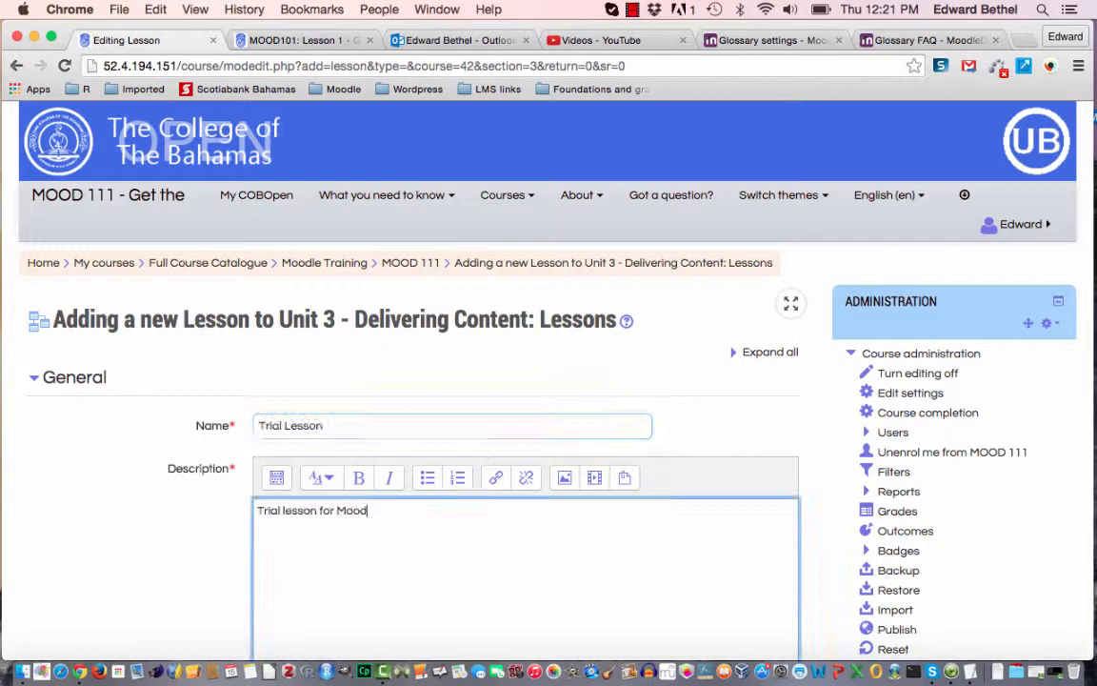
type("le course")
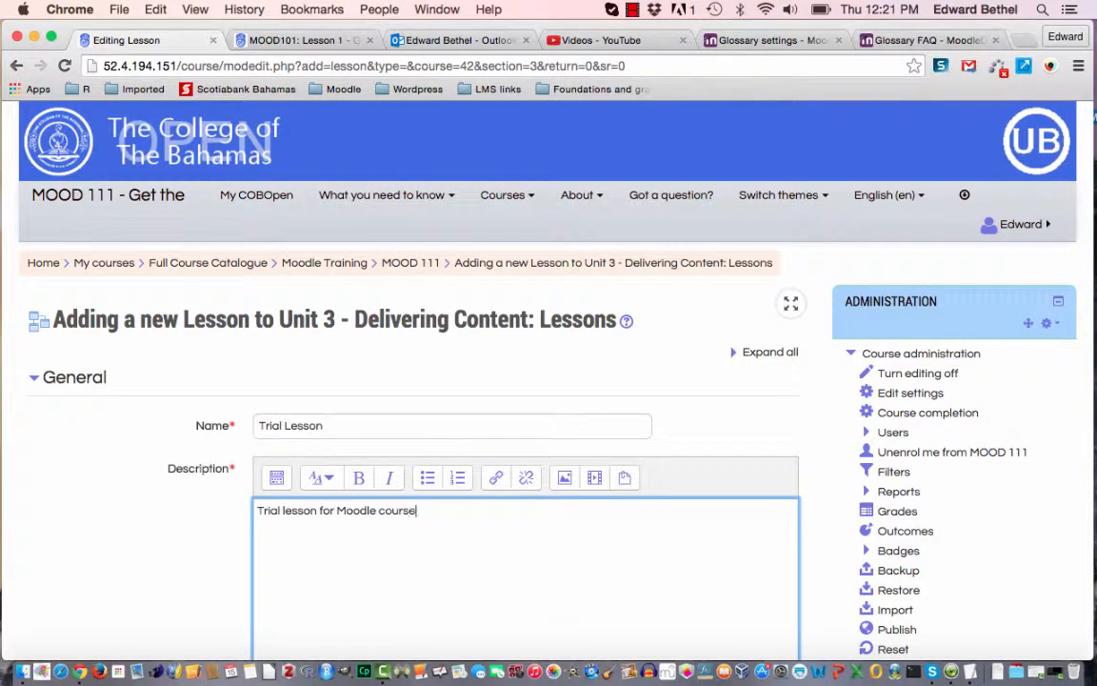
scroll(277, 412, "down", 5)
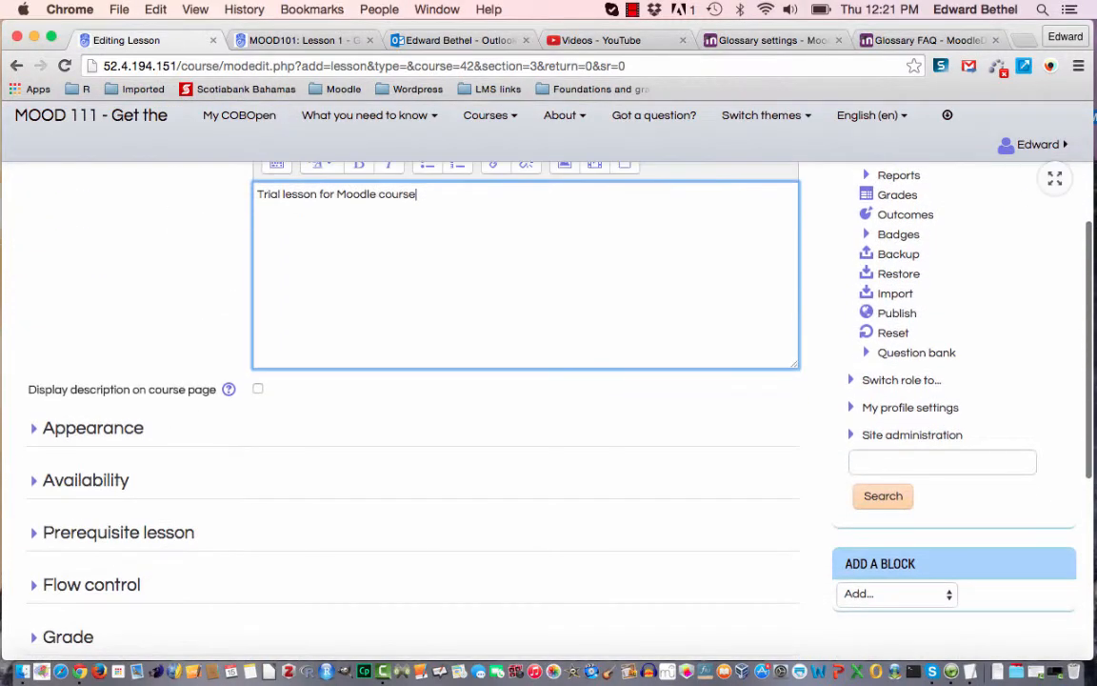
left_click(257, 389)
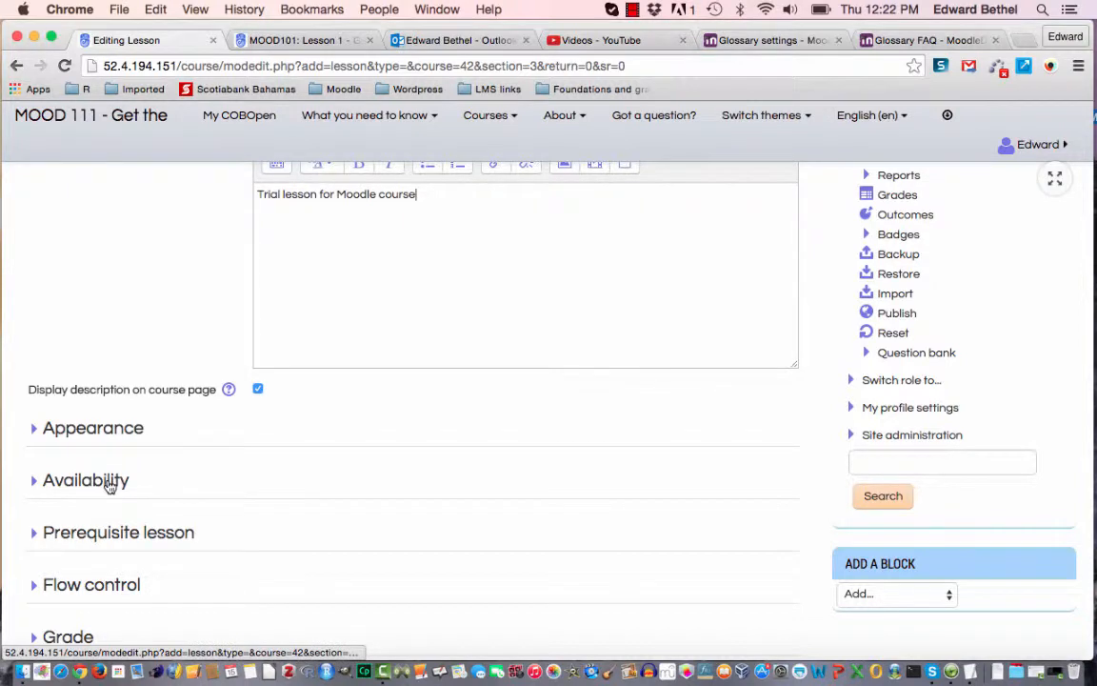
Examine the lesson's Prerequisite lesson options and its Restrict access settings.
left_click(145, 533)
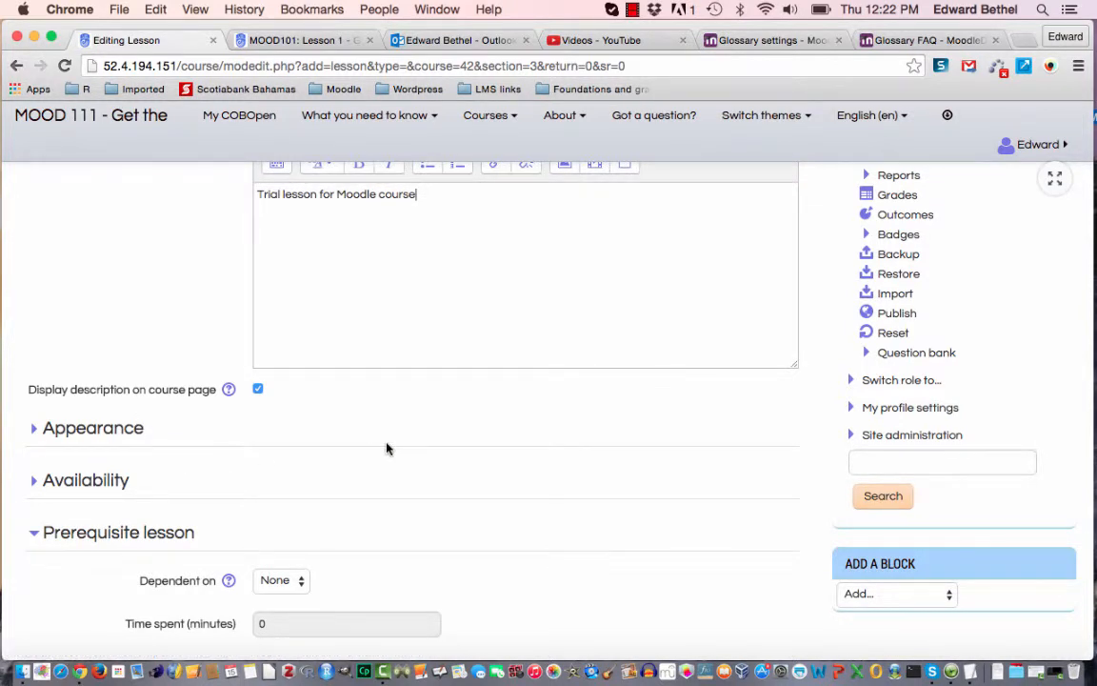
scroll(387, 447, "down", 5)
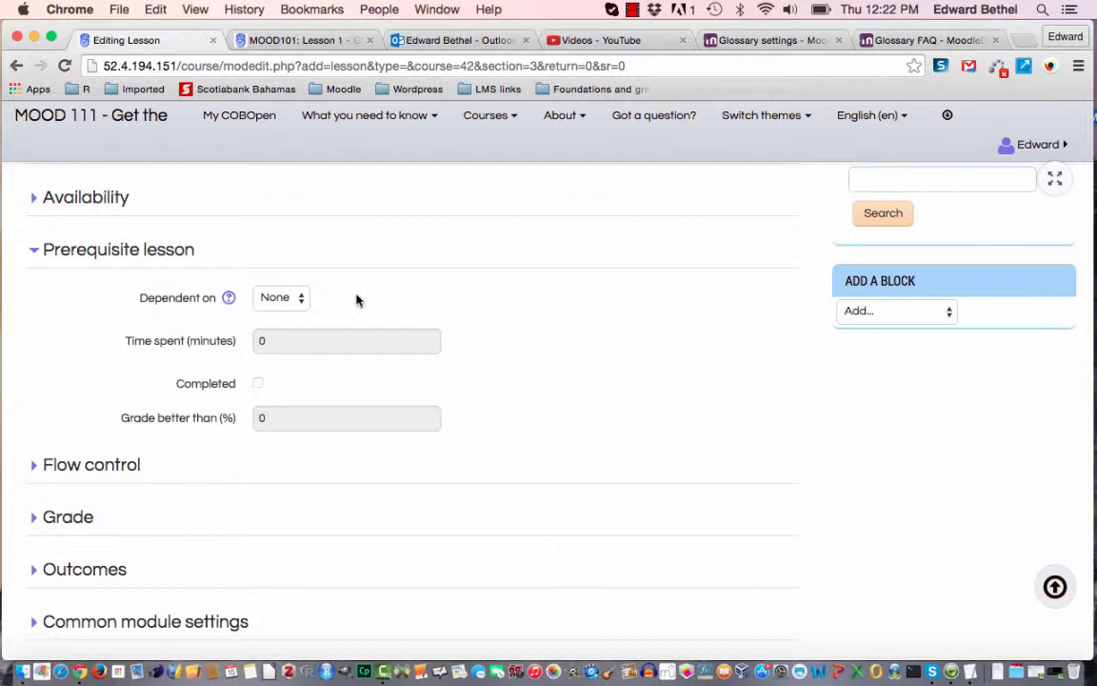
scroll(106, 319, "down", 5)
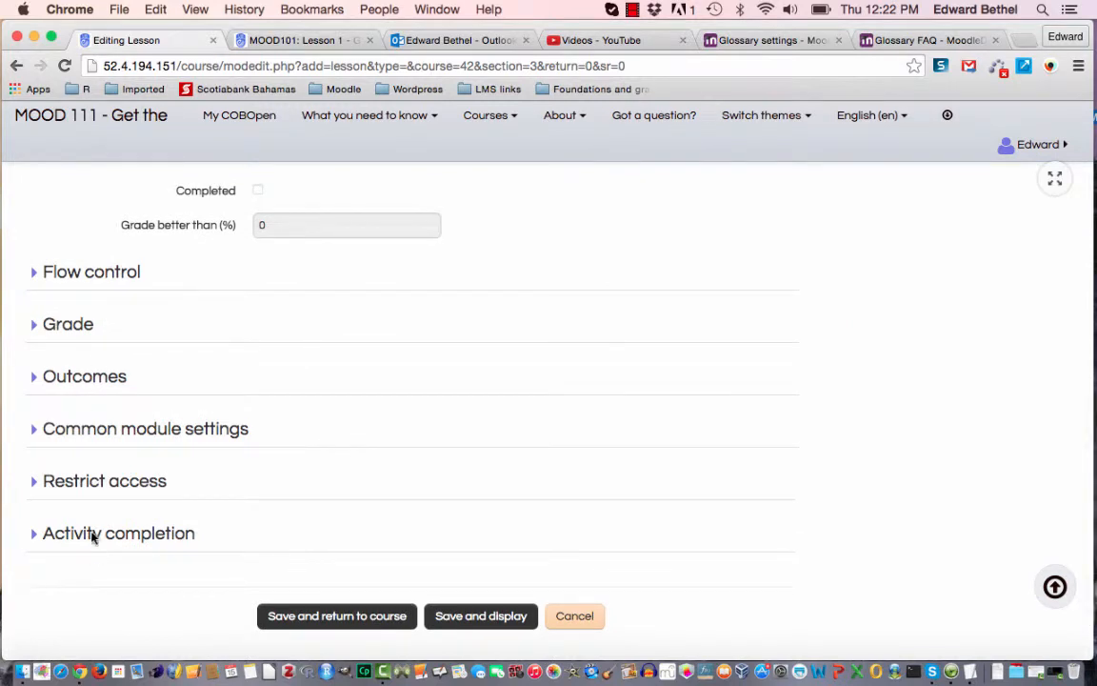
left_click(96, 481)
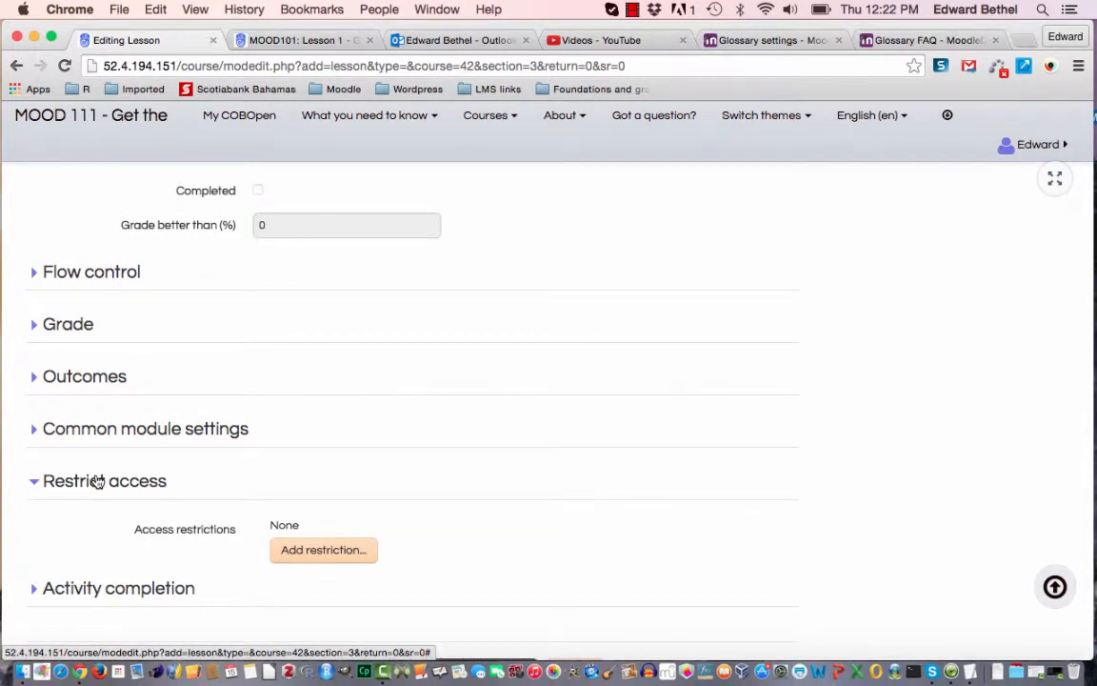
left_click(96, 481)
scroll(356, 393, "up", 8)
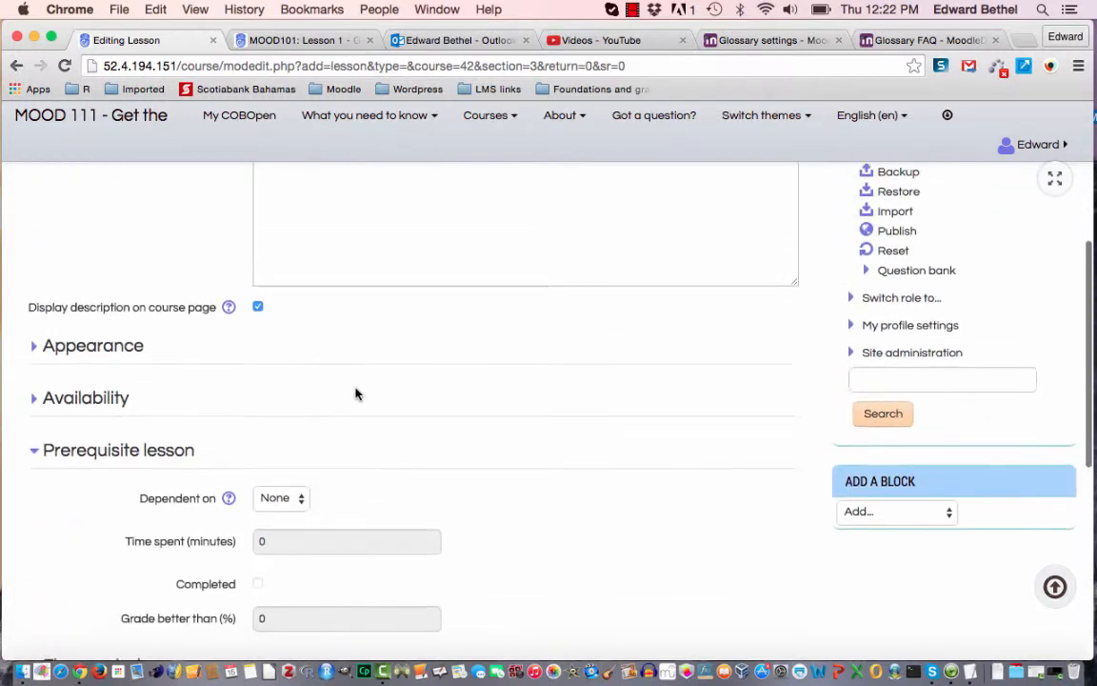
scroll(356, 392, "up", 2)
scroll(355, 392, "down", 5)
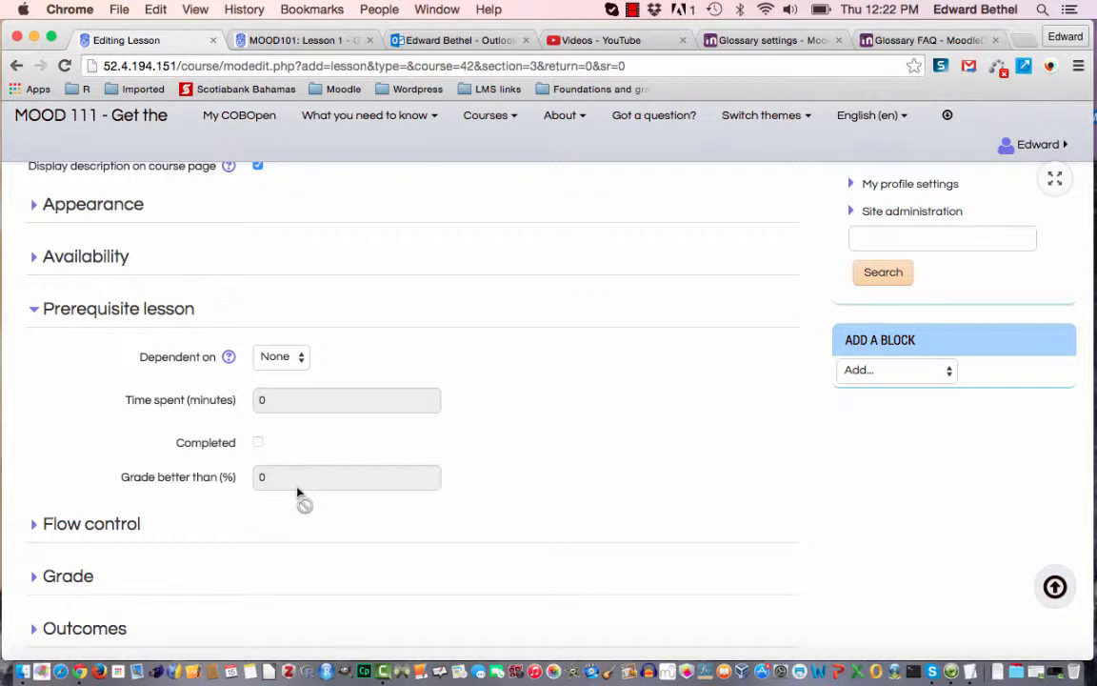
In the Flow control settings, set both Allow student review and Provide option to try a question again to Yes.
left_click(110, 526)
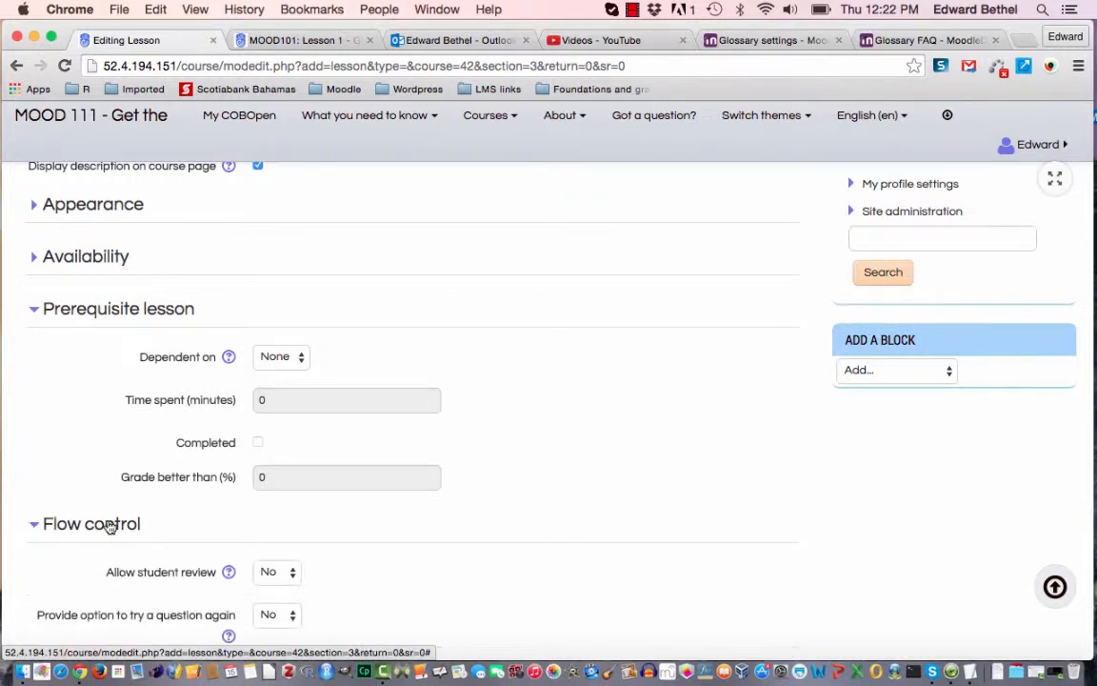
scroll(507, 539, "down", 5)
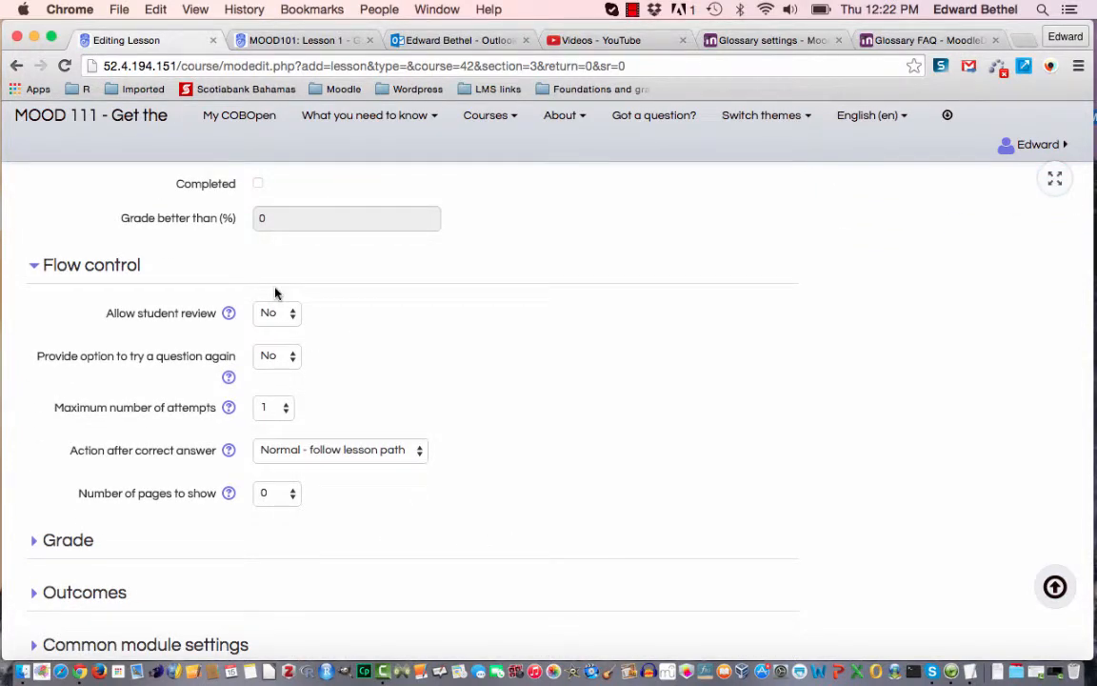
left_click(281, 314)
left_click(283, 337)
left_click(280, 368)
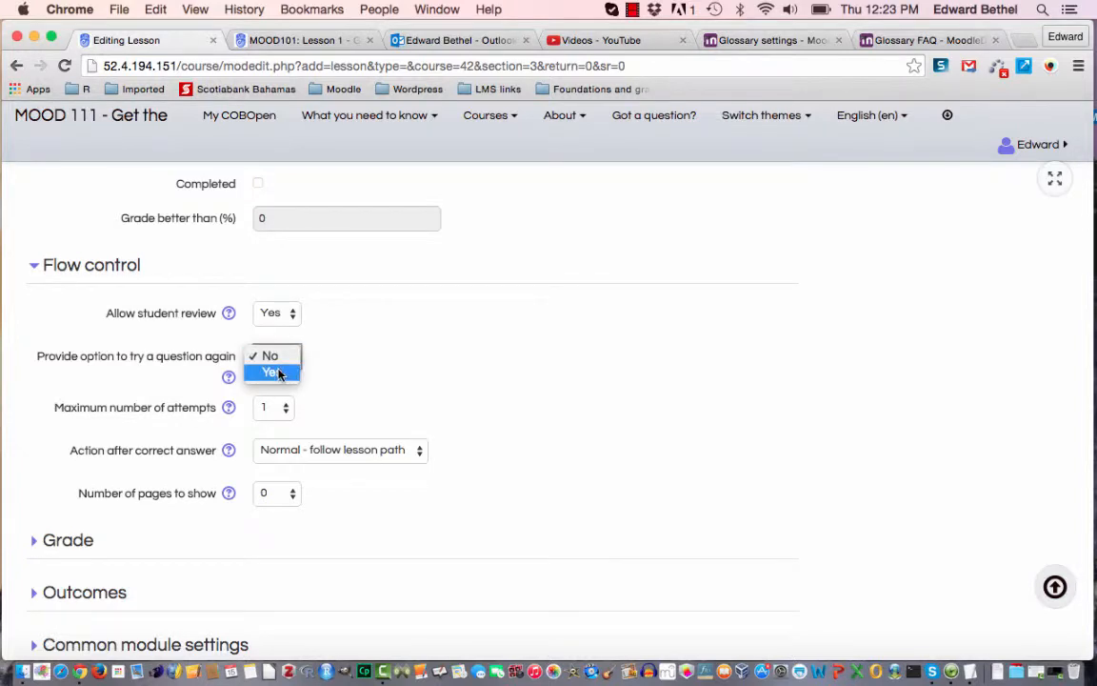
left_click(278, 373)
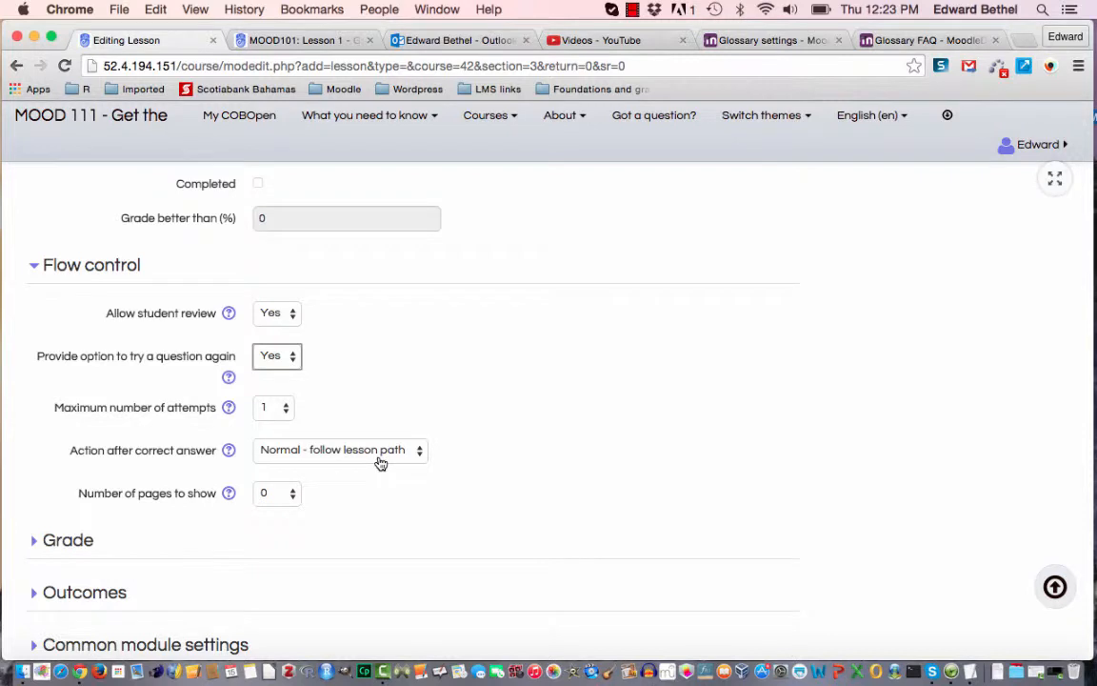
Keep the action after a correct answer as Normal - follow lesson path and set the maximum number of attempts to 3.
left_click(319, 455)
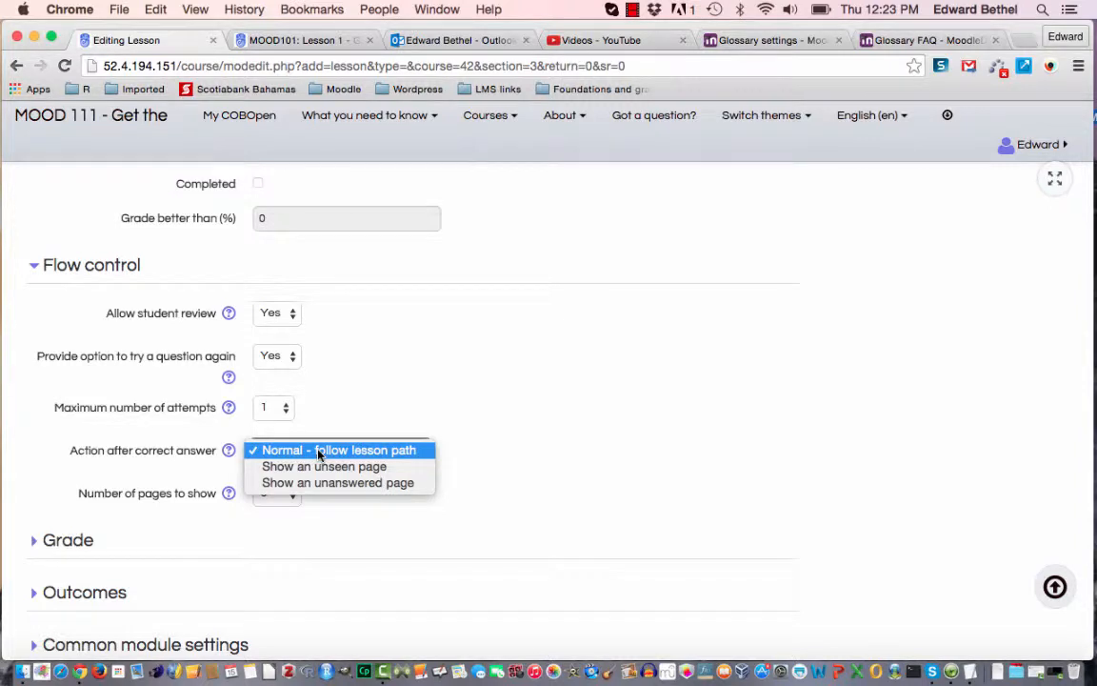
left_click(319, 453)
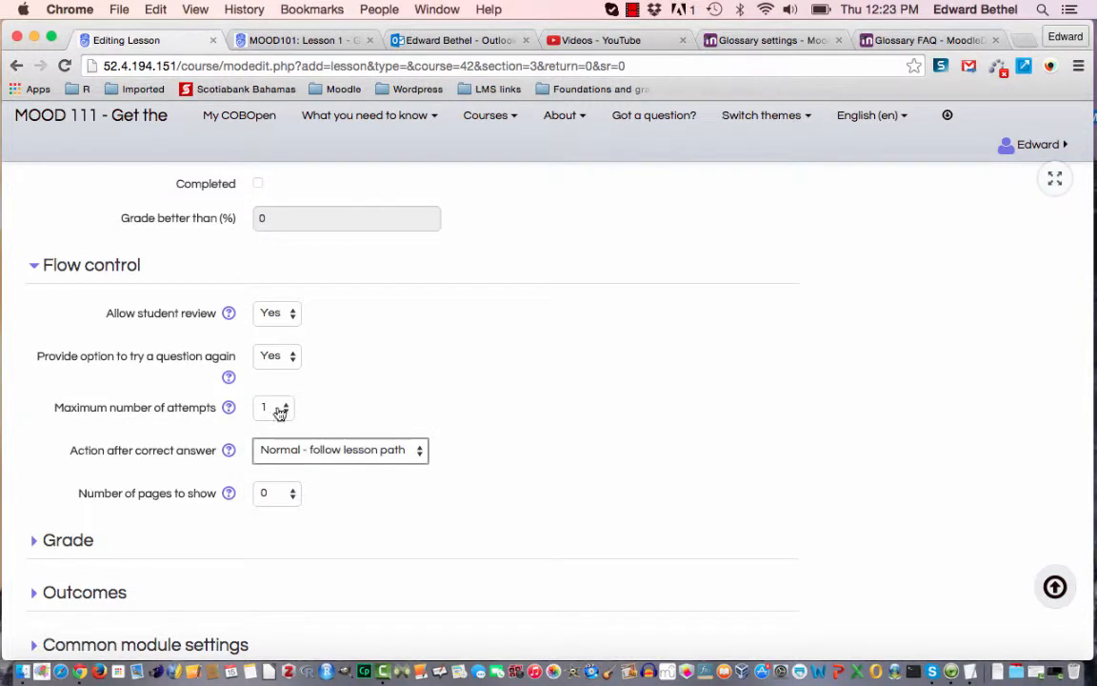
left_click(282, 408)
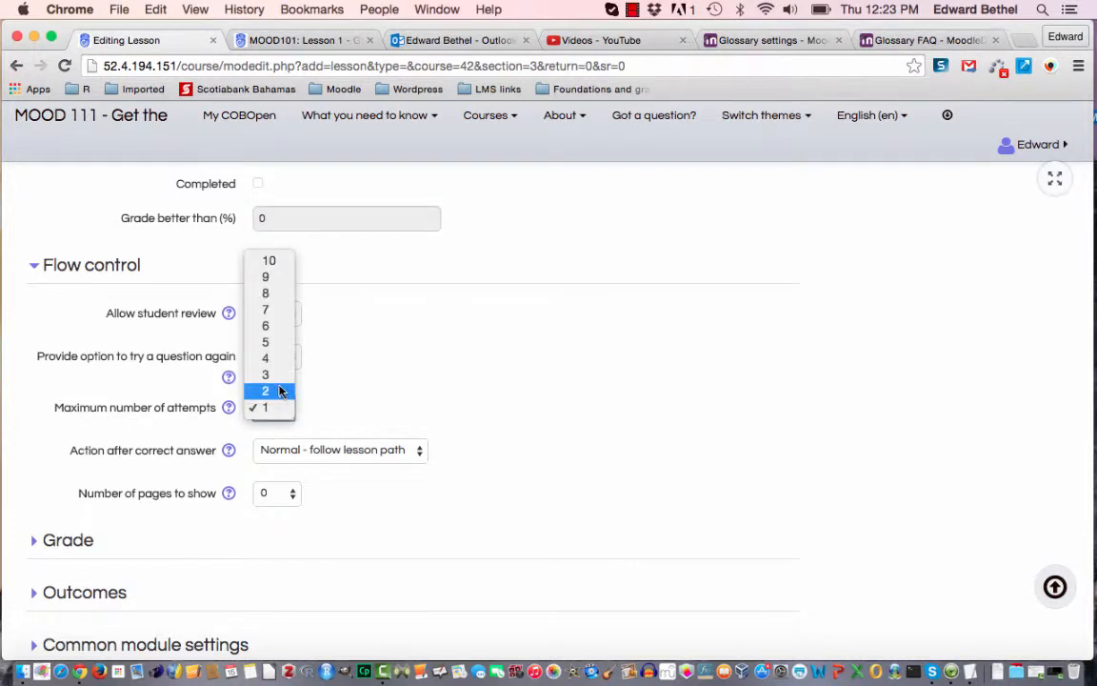
left_click(282, 374)
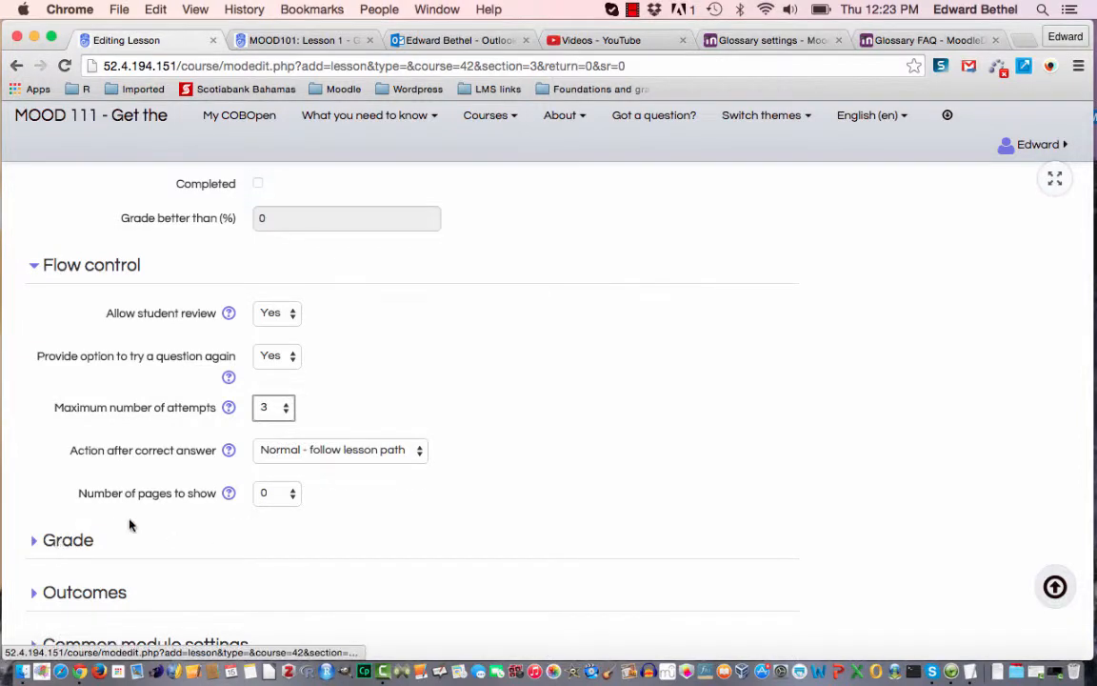
In the Grade settings, set the grade type to None and Practice lesson to Yes.
left_click(76, 540)
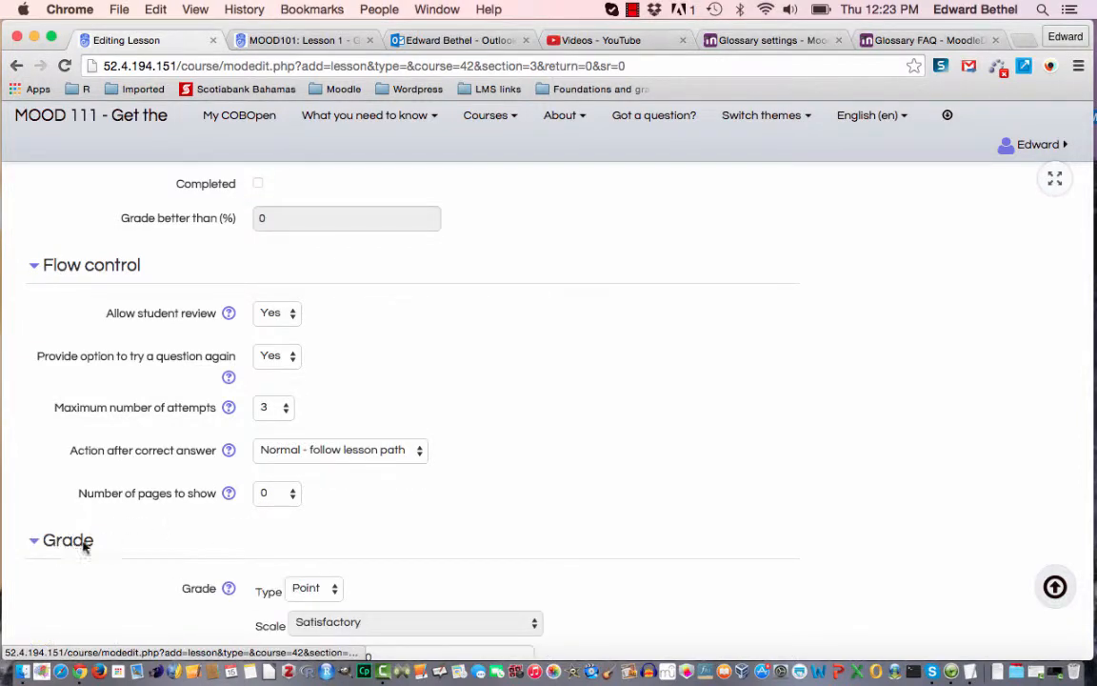
scroll(448, 475, "down", 3)
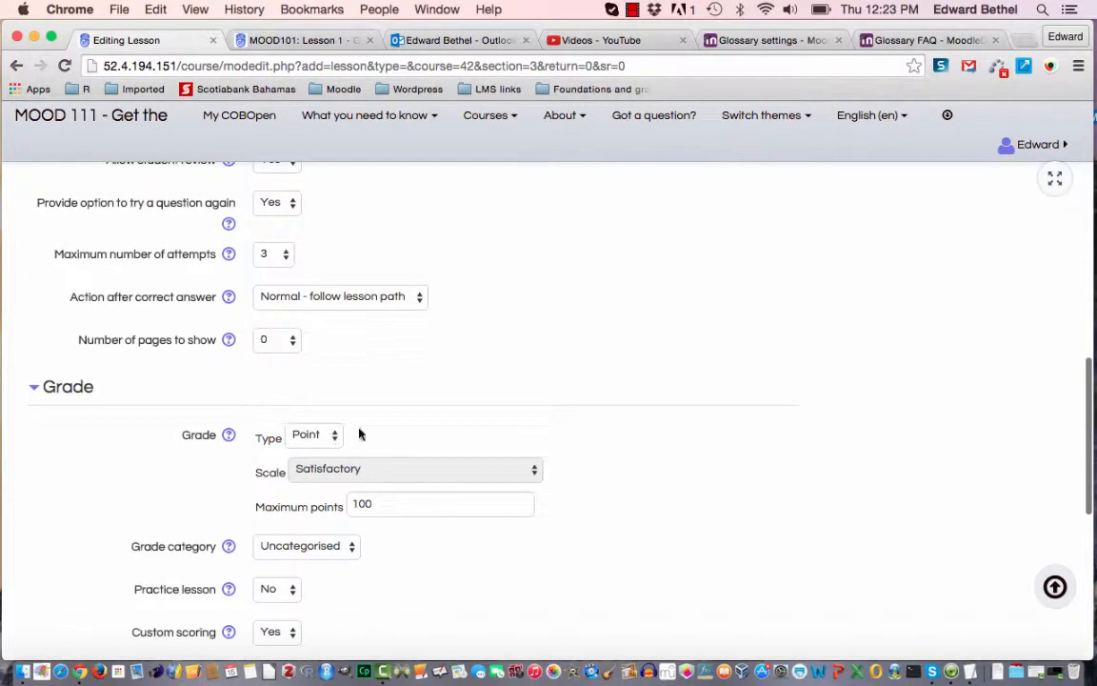
scroll(382, 430, "down", 3)
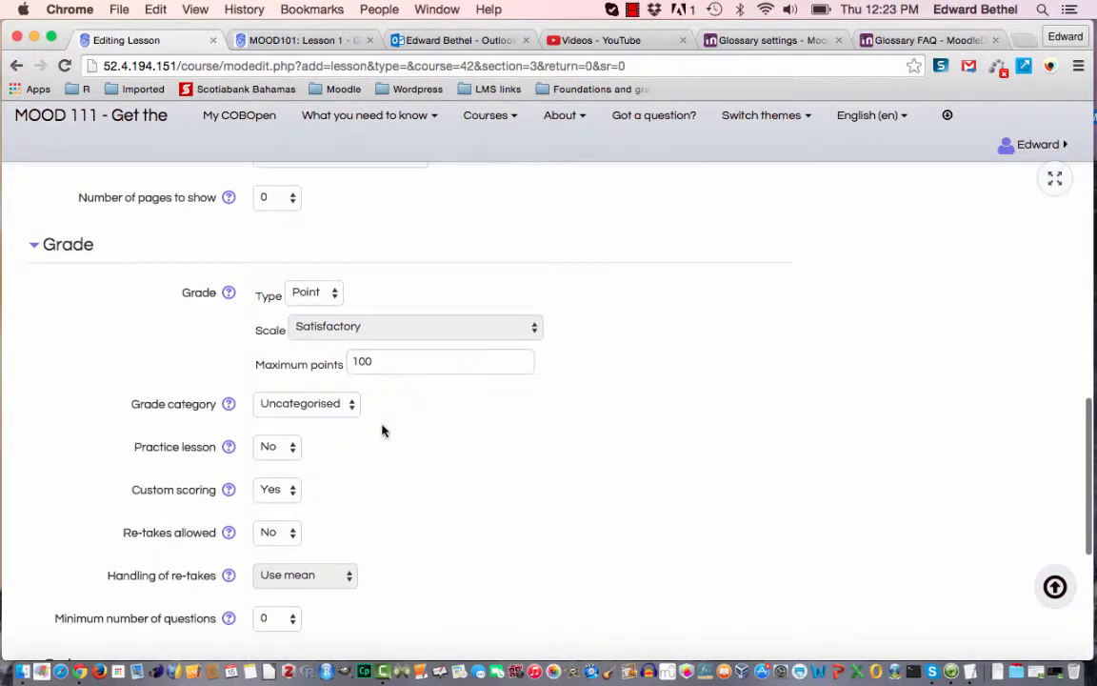
left_click(329, 298)
left_click(307, 260)
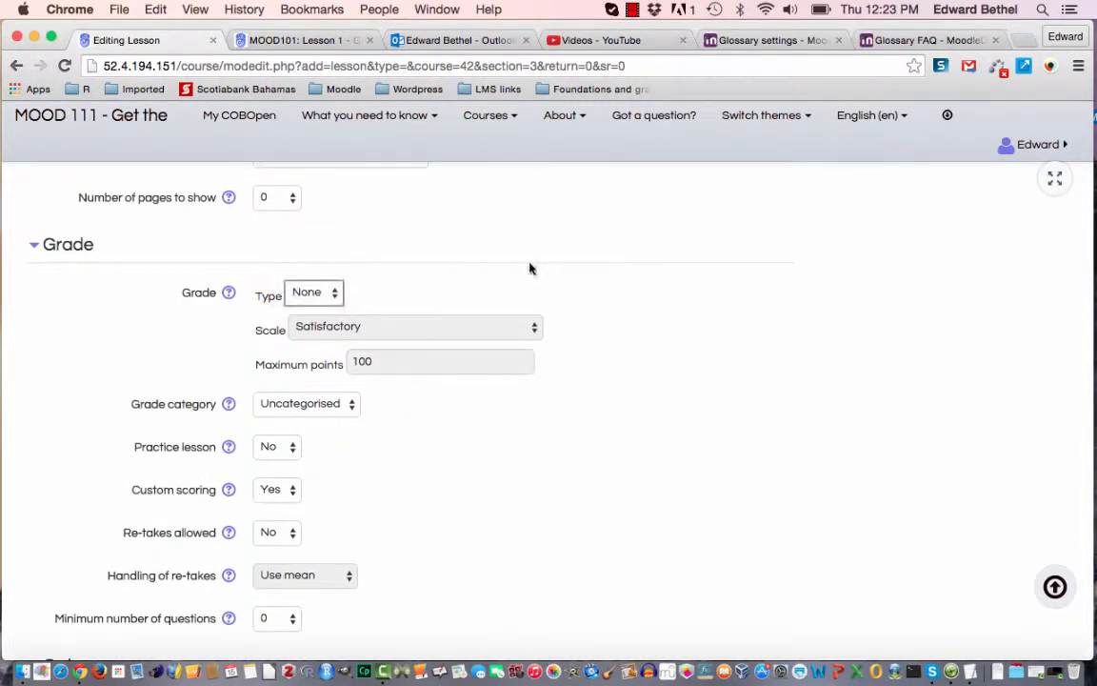
scroll(591, 467, "down", 4)
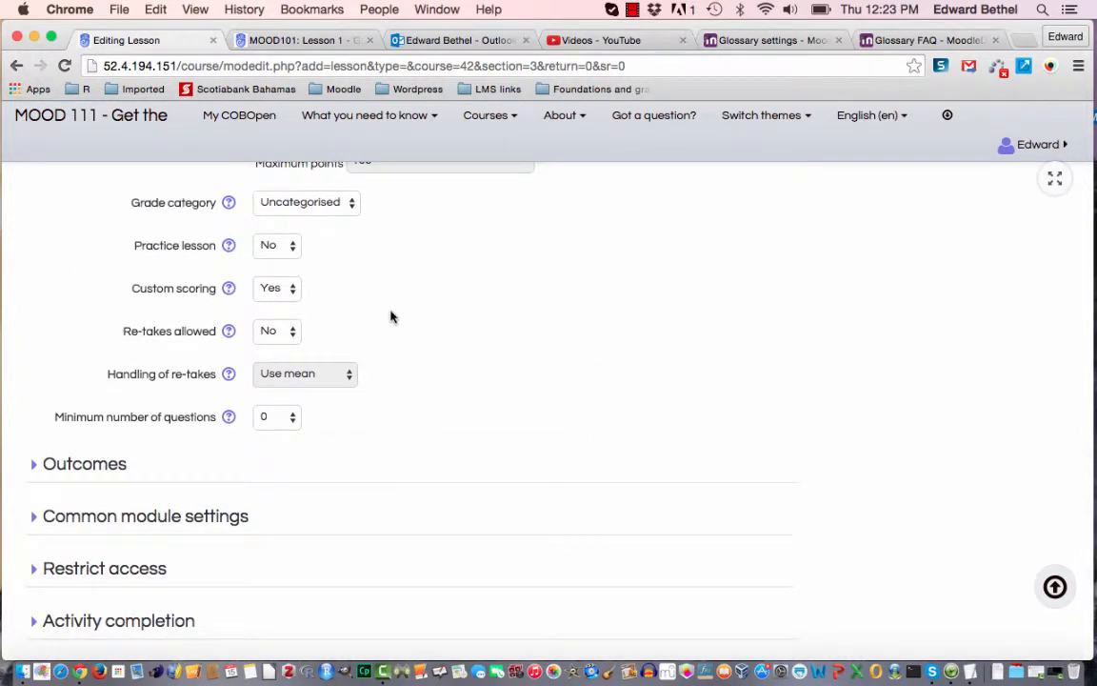
left_click(267, 250)
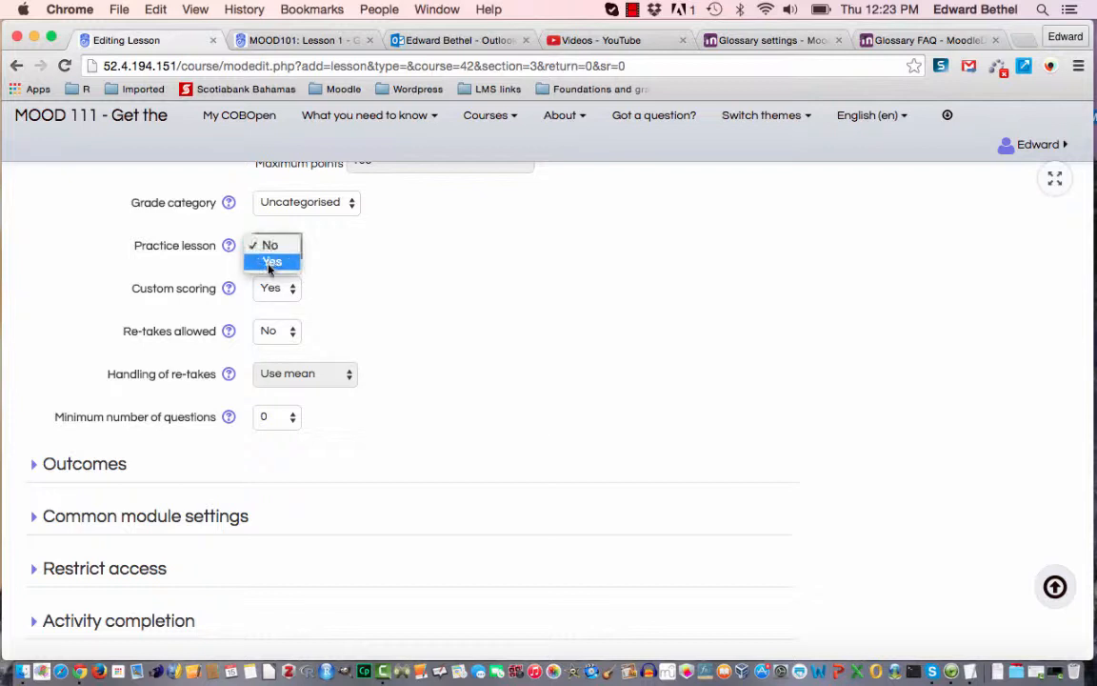
left_click(271, 263)
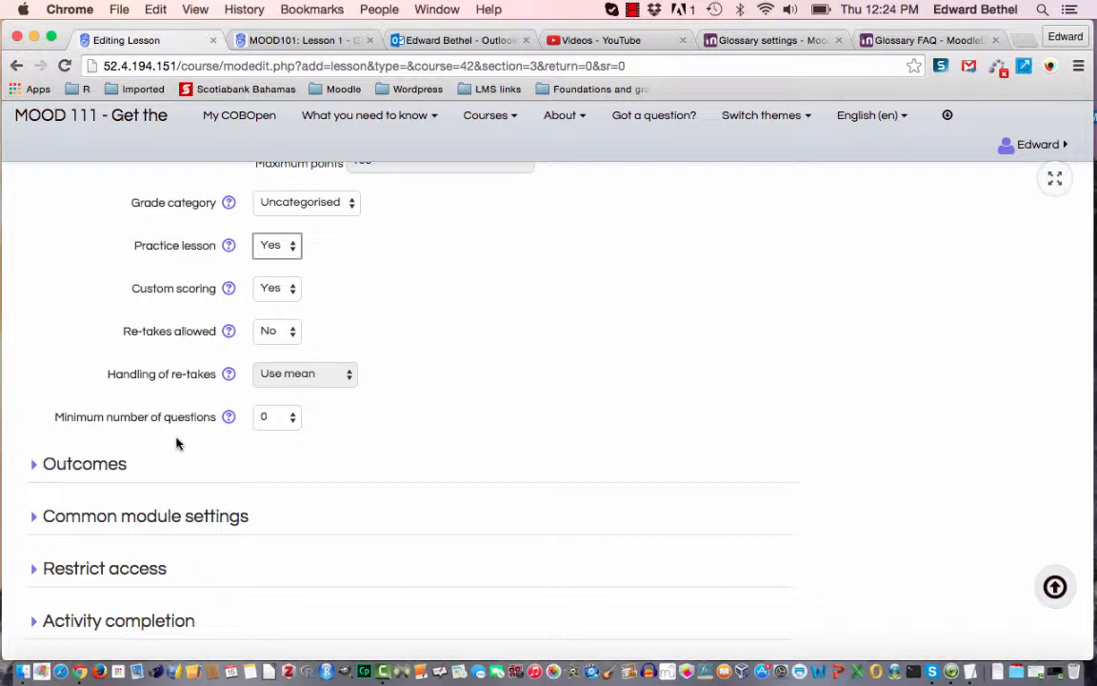
Check the Outcomes section briefly, leave the remaining settings at their defaults, and save and display the lesson.
left_click(111, 472)
left_click(110, 472)
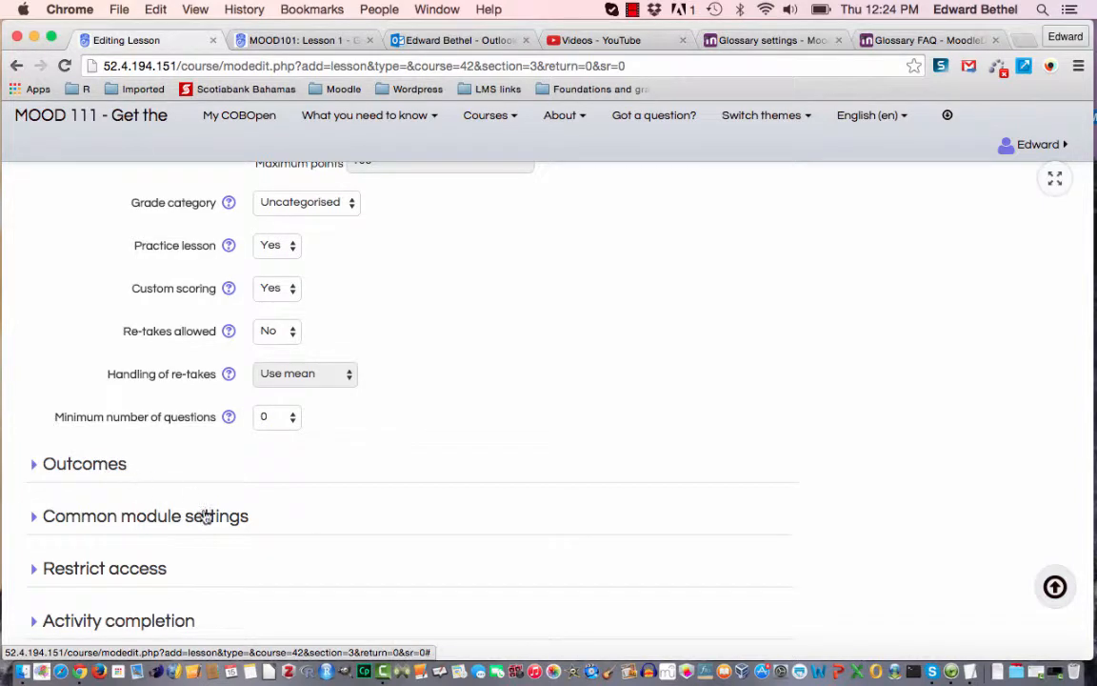
scroll(205, 516, "down", 4)
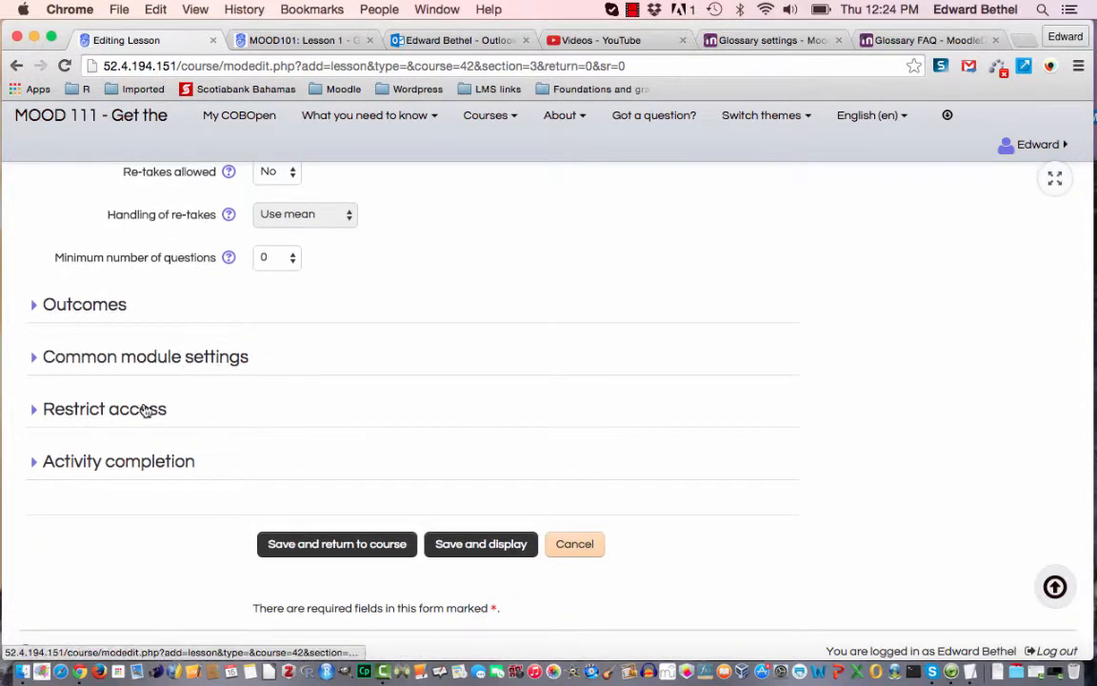
left_click(494, 554)
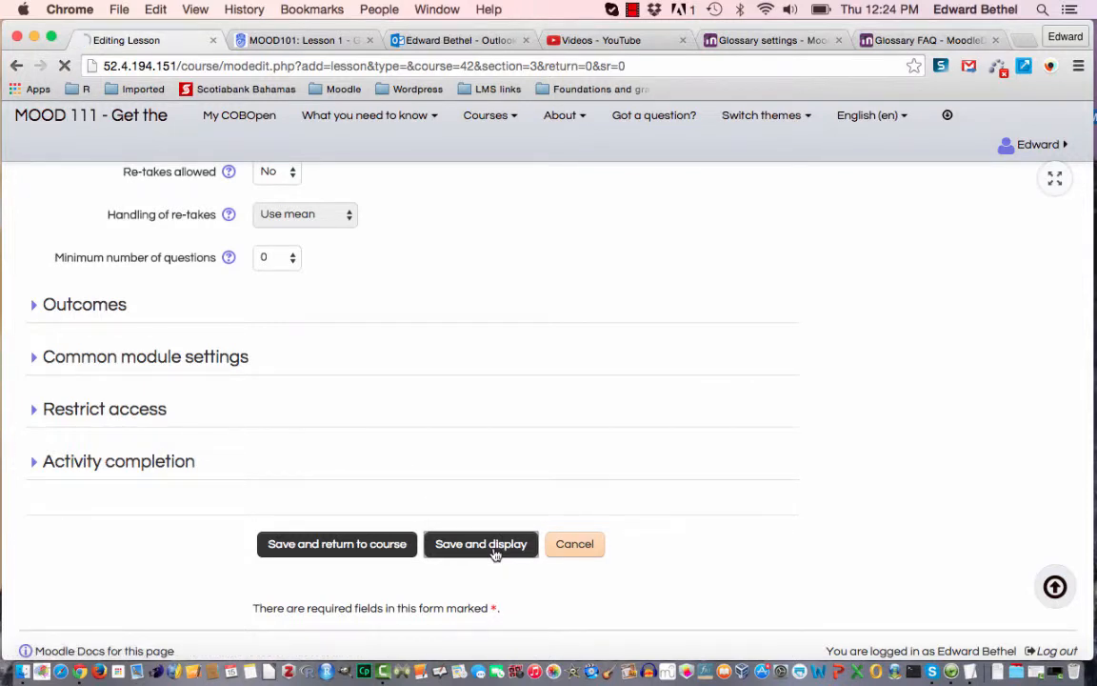